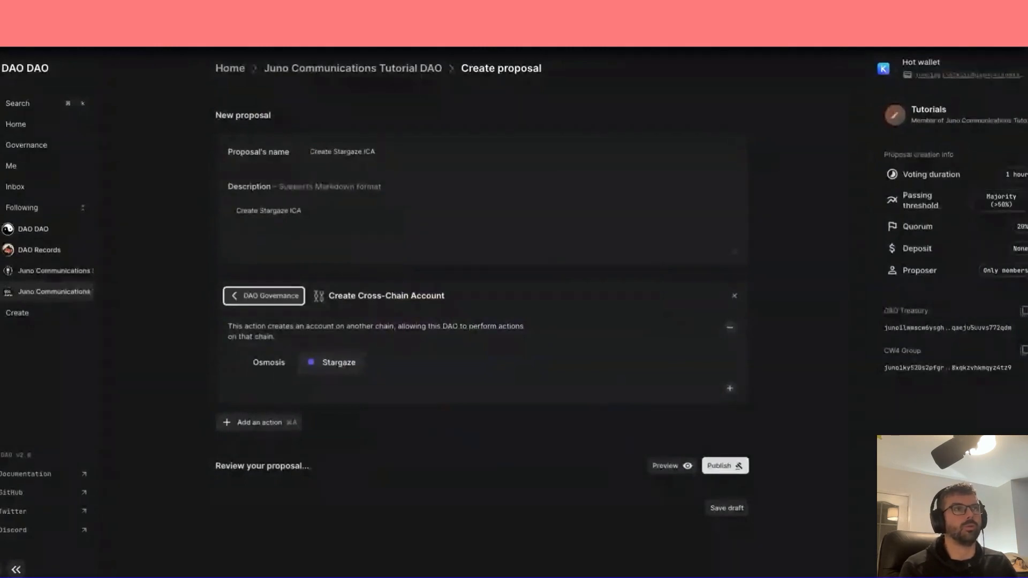
# - Return from the proposal draft to the Juno Communications Tutorial DAO's main page
pyautogui.click(420, 70)
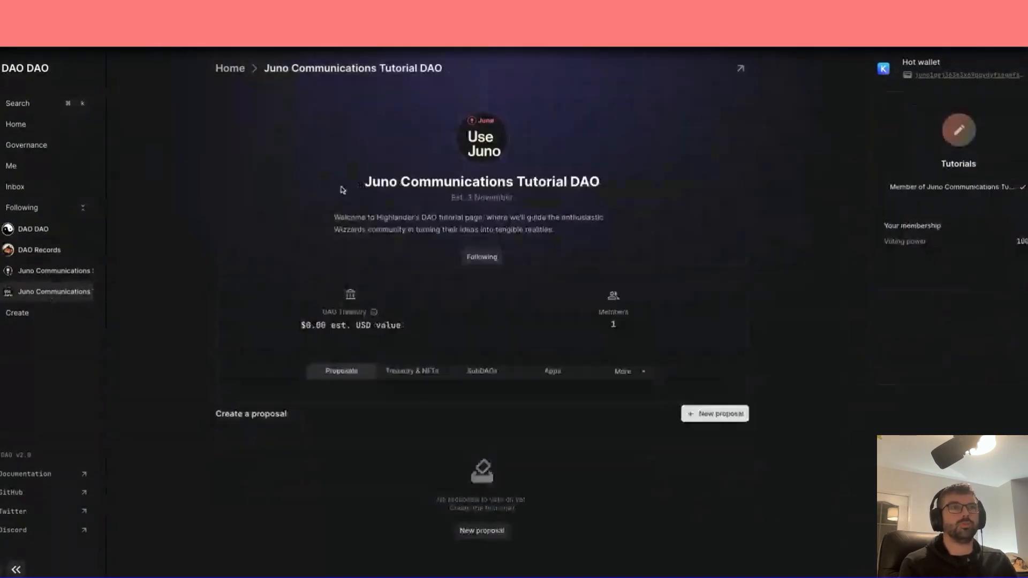
pyautogui.moveTo(341, 187); pyautogui.dragTo(460, 299)
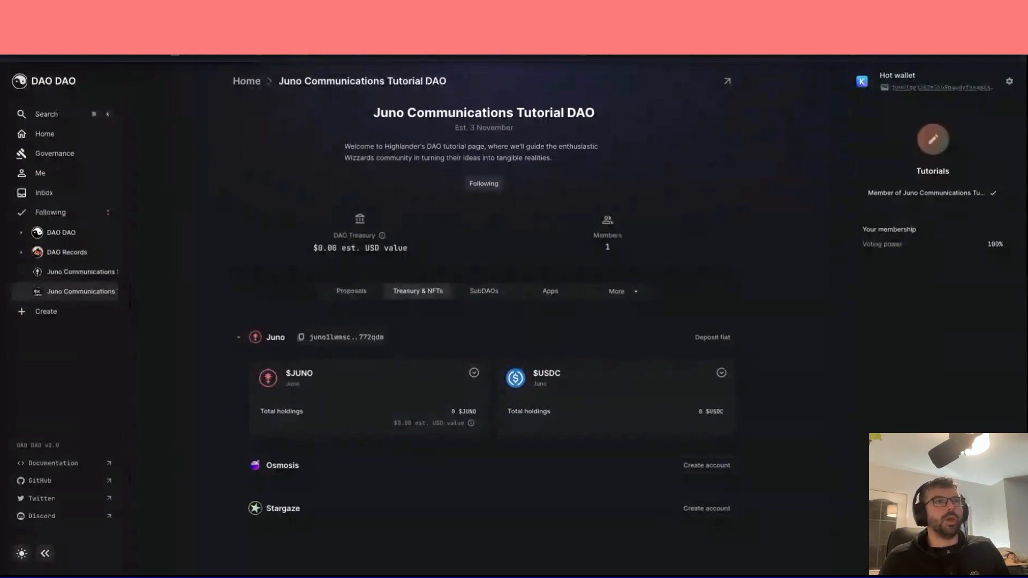
# - Open the DAO DAO documentation, look through the Welcome to DAO DAO page and open the What's a DAO? page
pyautogui.click(63, 466)
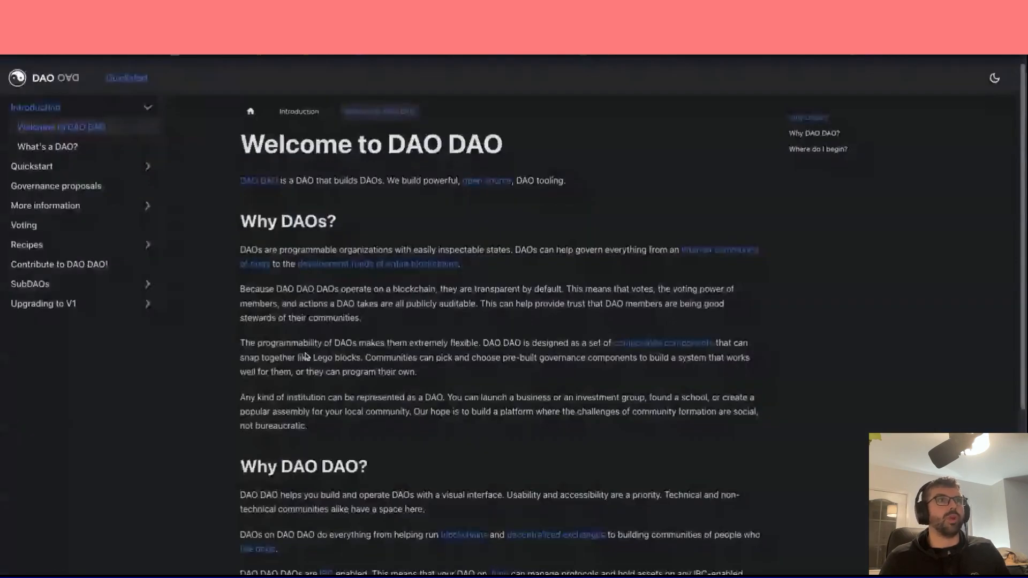
pyautogui.scroll(-5, 306, 356)
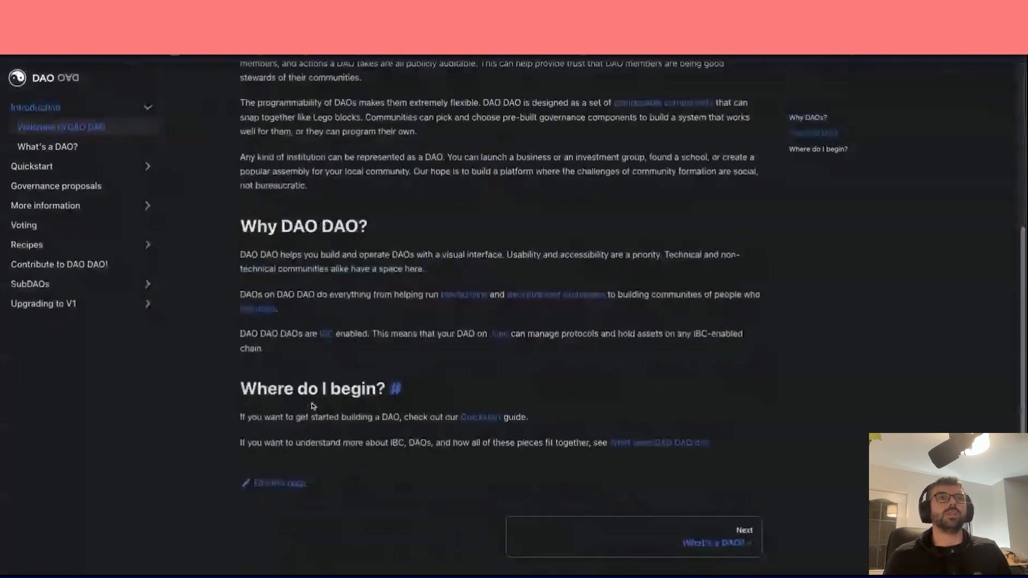
pyautogui.scroll(5, 511, 408)
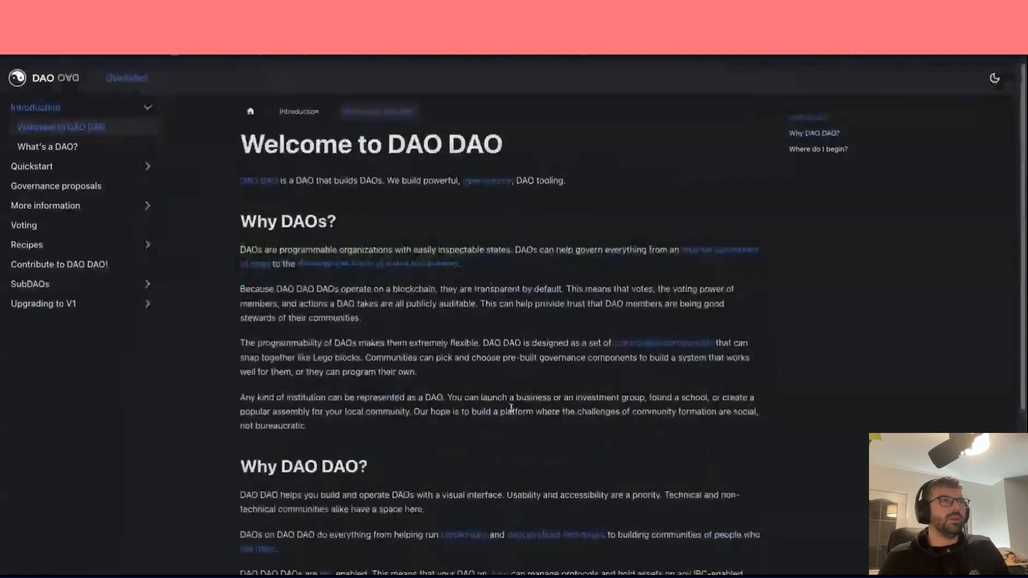
pyautogui.click(47, 146)
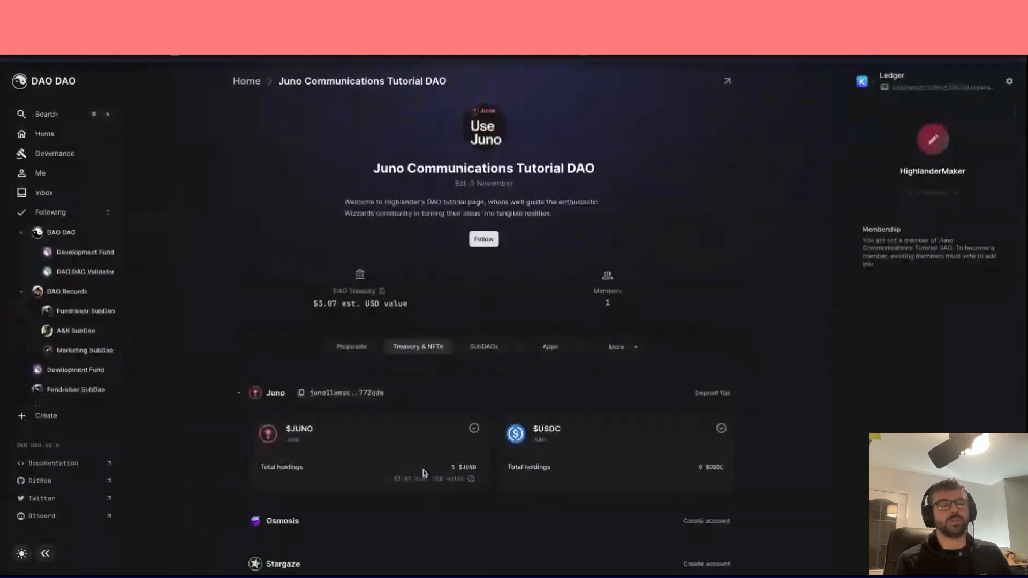
# - Look over the Tutorial DAO's treasury and start a new proposal from its proposals list
pyautogui.scroll(-1, 381, 553)
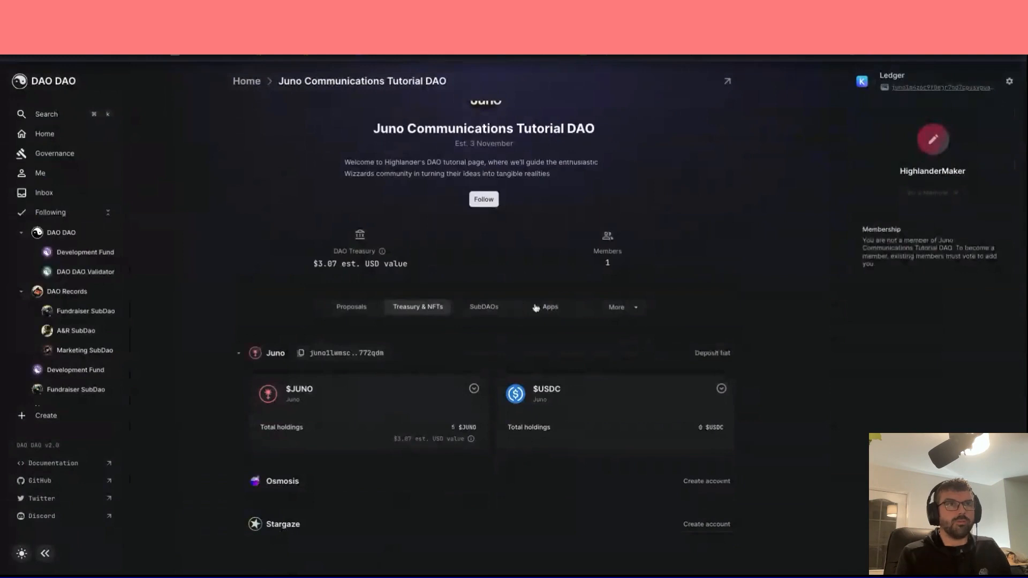
pyautogui.click(347, 307)
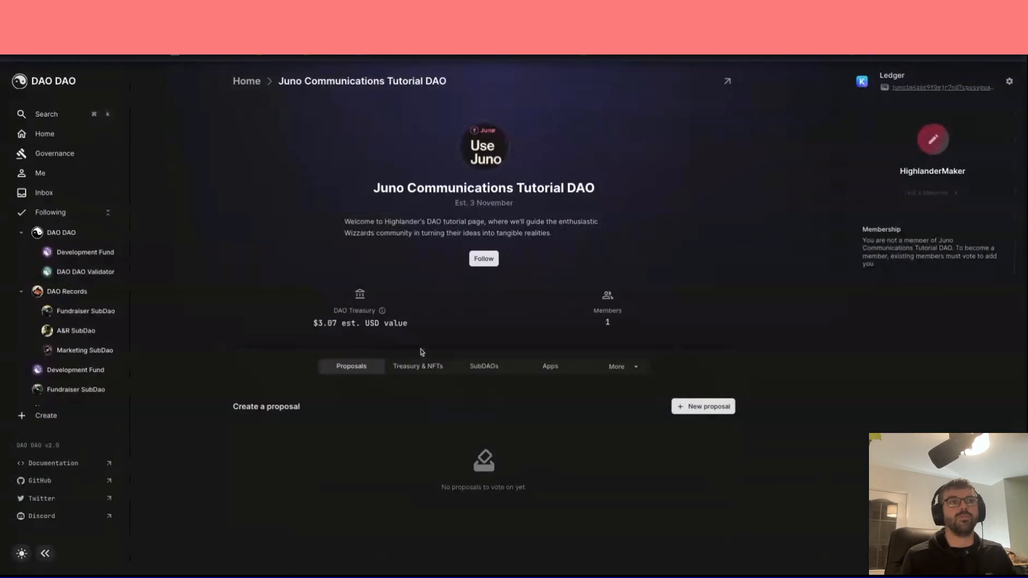
pyautogui.click(696, 407)
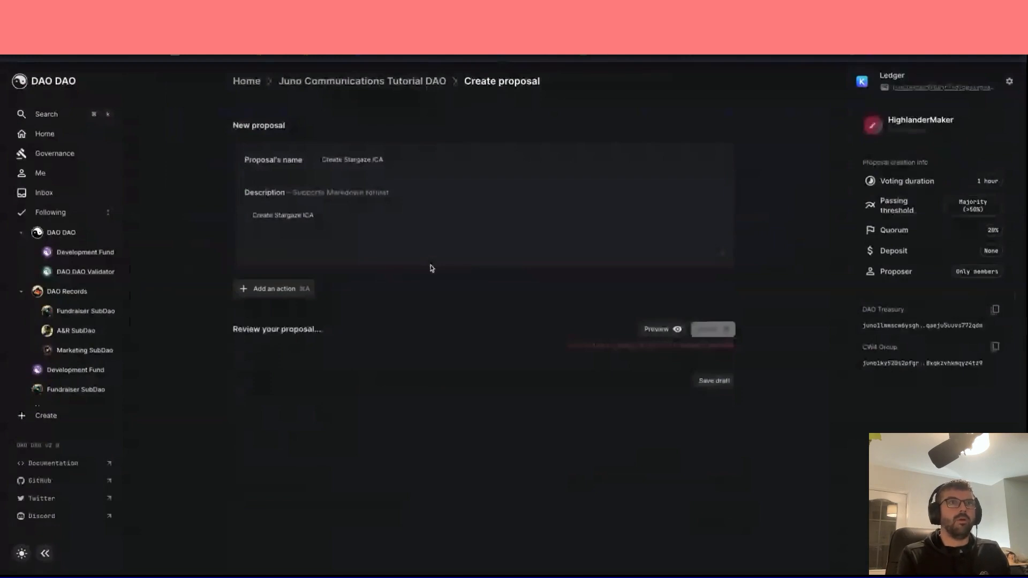
pyautogui.click(287, 295)
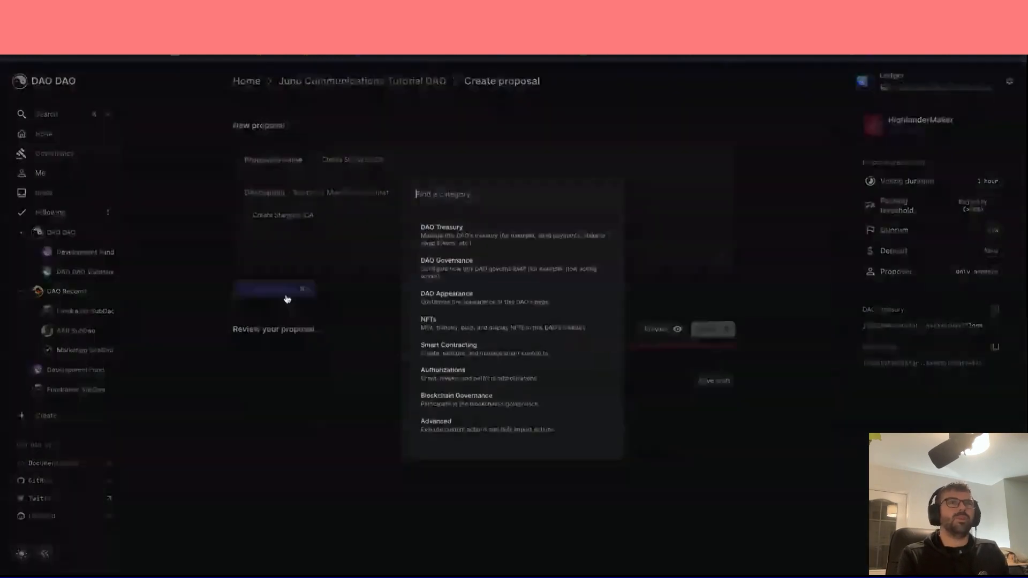
pyautogui.write('gen')
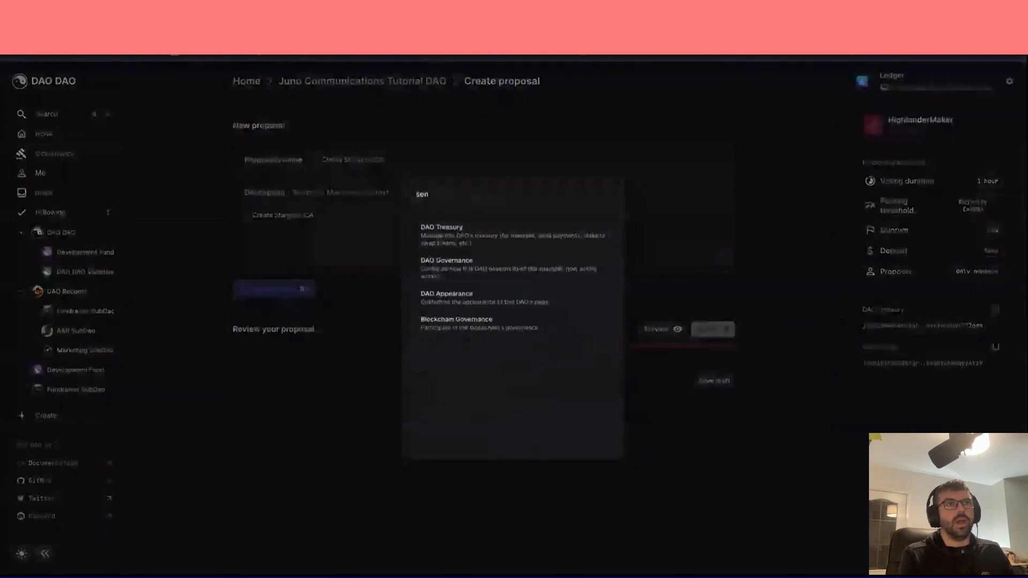
pyautogui.press('BackSpace')
pyautogui.press('BackSpace')
pyautogui.press('BackSpace')
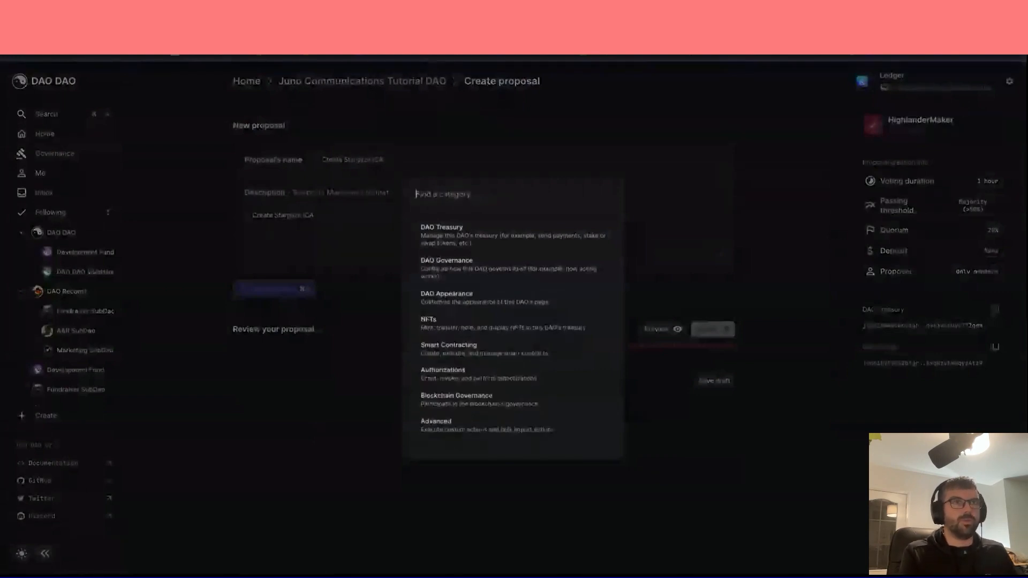
pyautogui.click(412, 91)
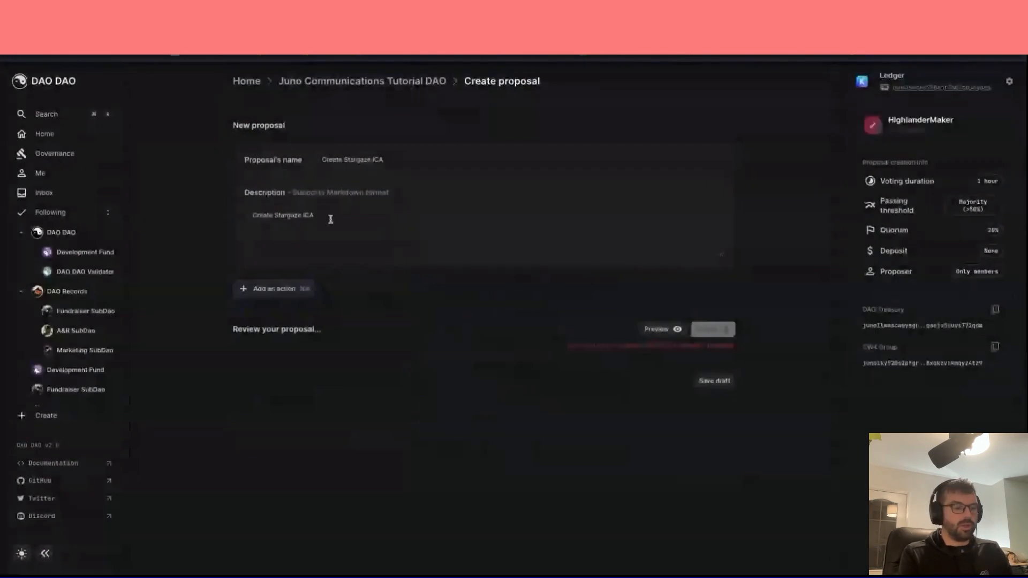
# - Search the action categories for "create cross-chain action", add the Advanced category's Cross-Chain Execute action and choose Stargaze as its chain
pyautogui.click(263, 292)
pyautogui.write('create cross-chain actipo')
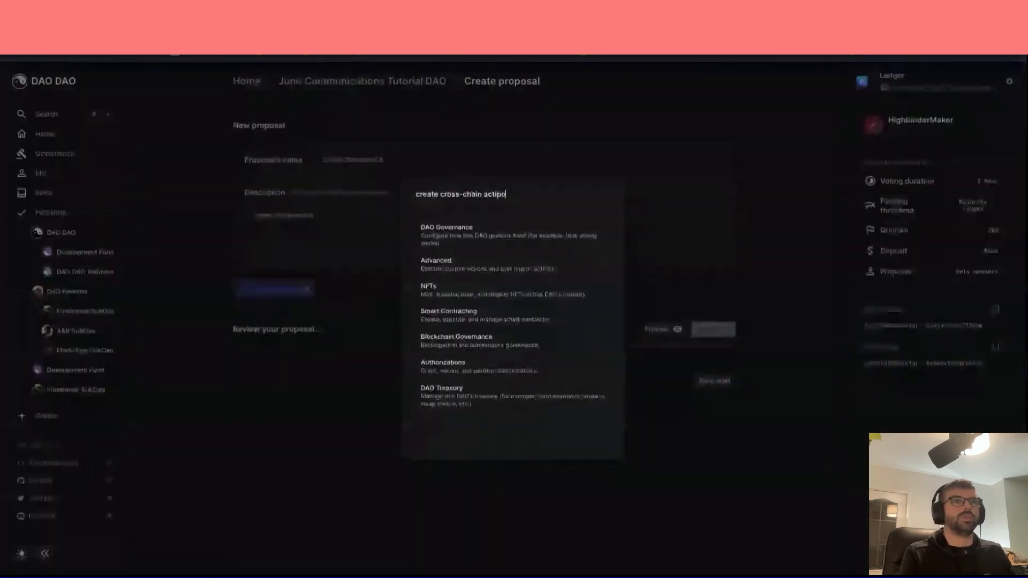
pyautogui.press('BackSpace')
pyautogui.press('BackSpace')
pyautogui.write('on')
pyautogui.click(436, 264)
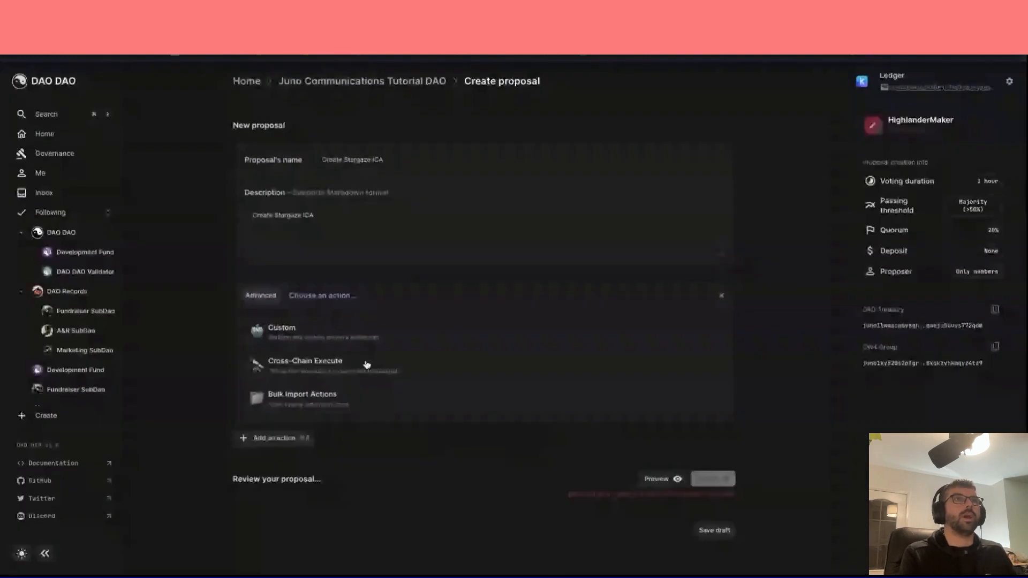
pyautogui.click(367, 364)
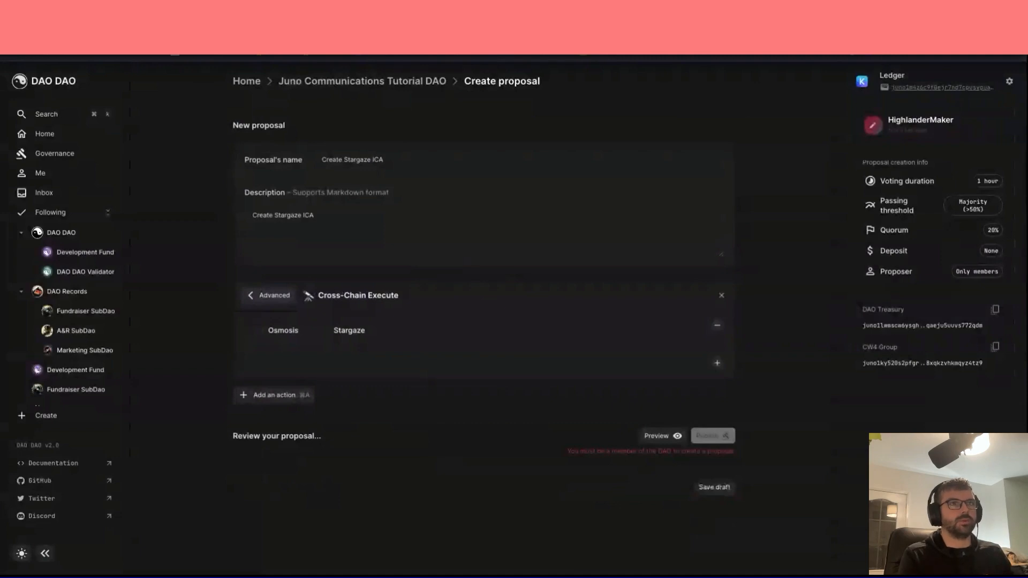
pyautogui.click(340, 333)
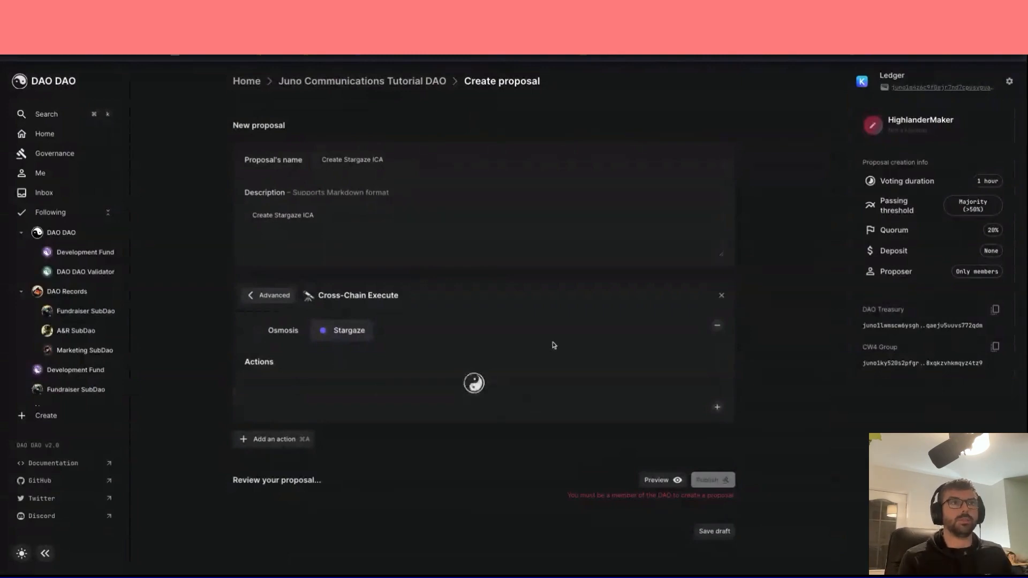
# - Publish the Create Stargaze ICA proposal and dismiss the link-sharing dialog
pyautogui.click(253, 213)
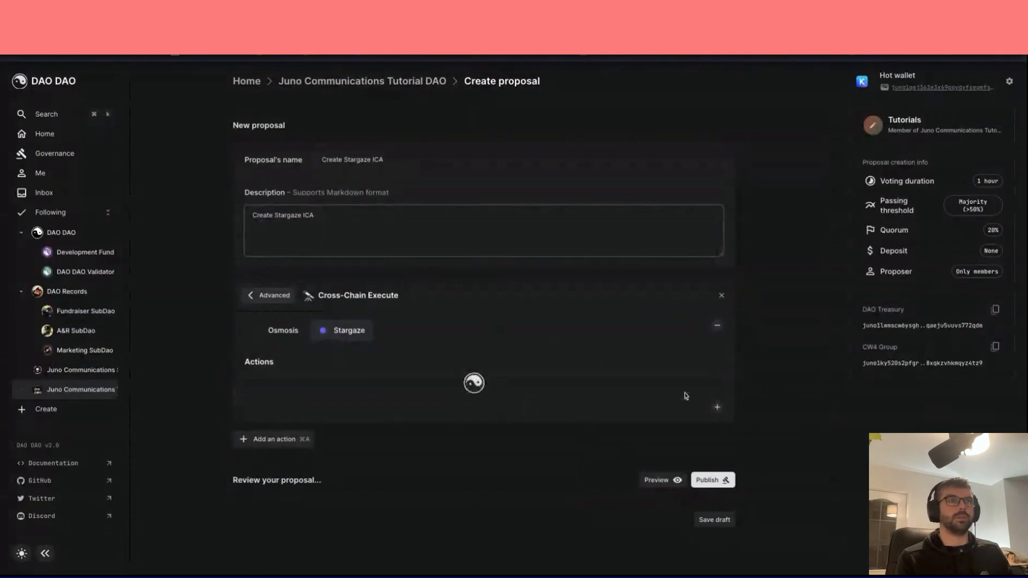
pyautogui.click(709, 482)
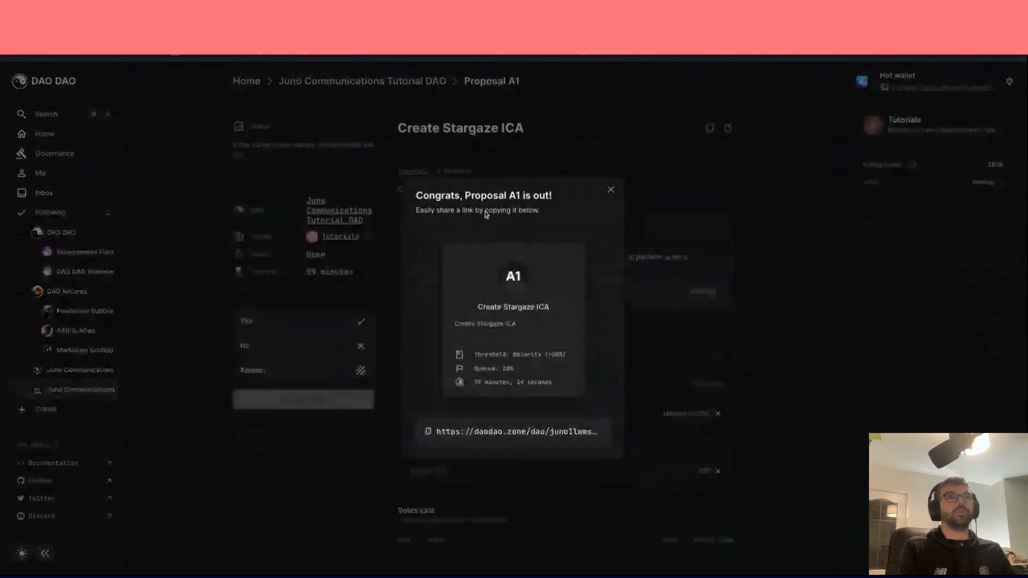
pyautogui.press('Escape')
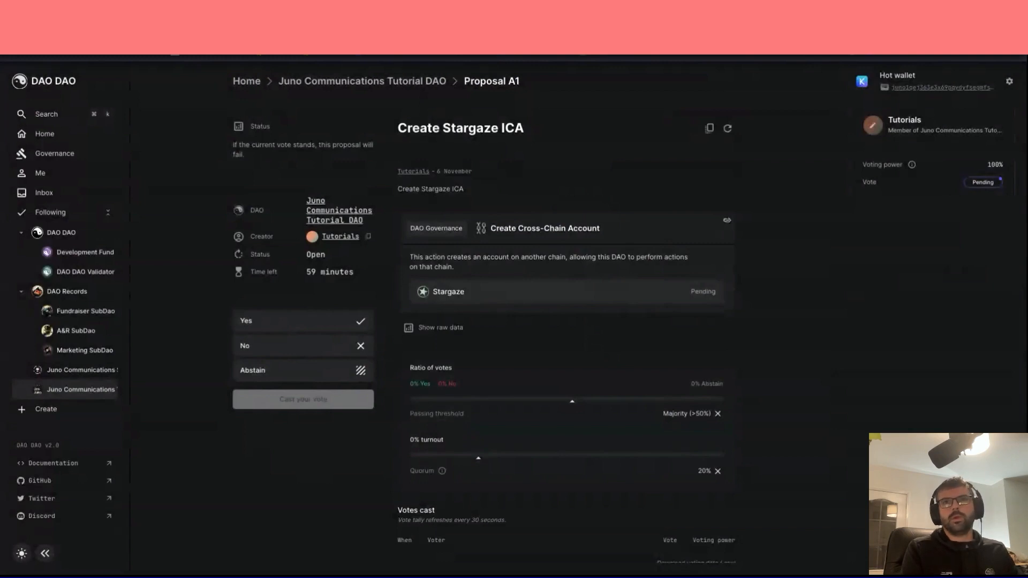
# - Cast a Yes vote on the Create Stargaze ICA proposal and review its vote results and raw data
pyautogui.click(306, 323)
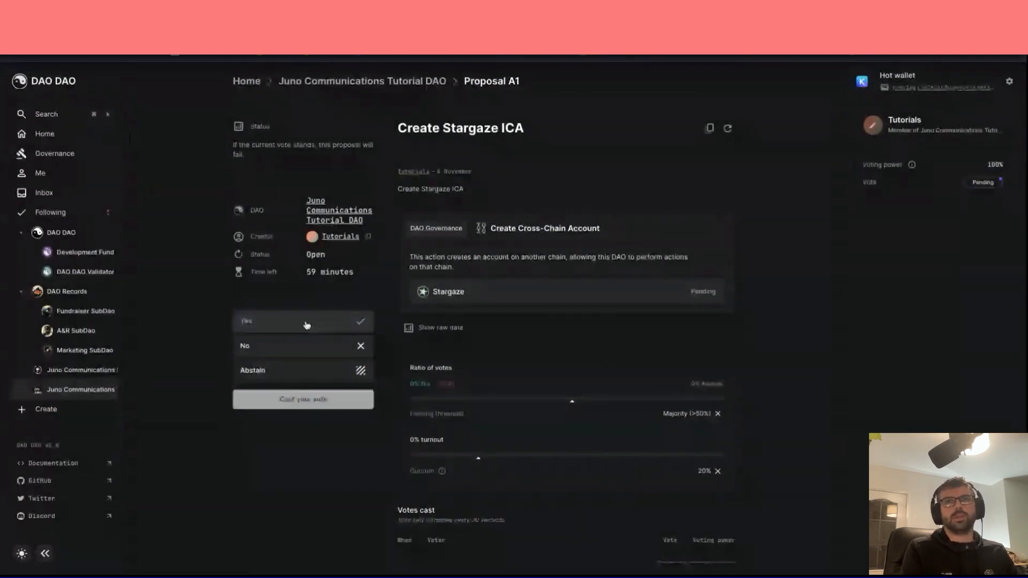
pyautogui.click(303, 399)
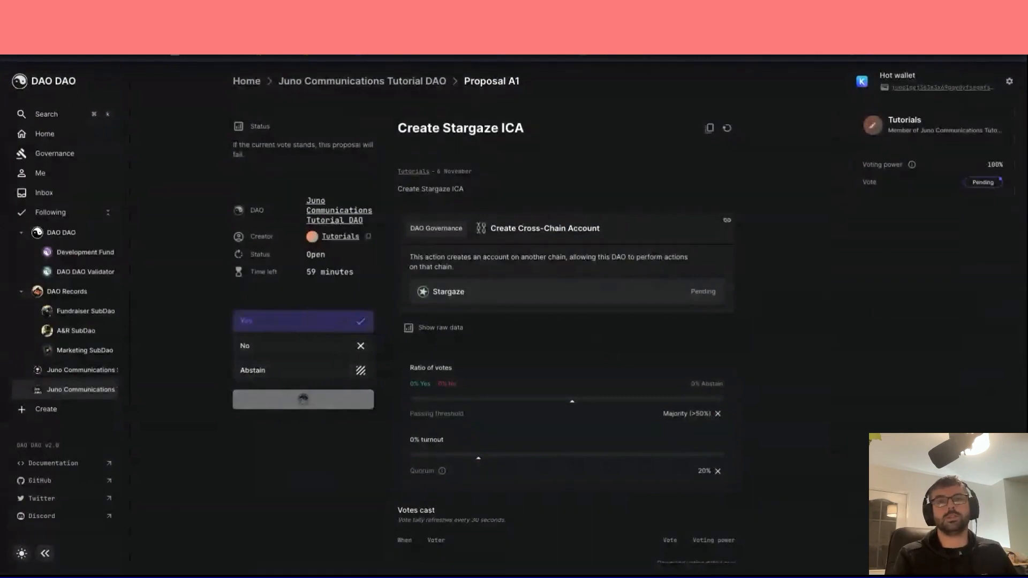
pyautogui.scroll(-1, 696, 343)
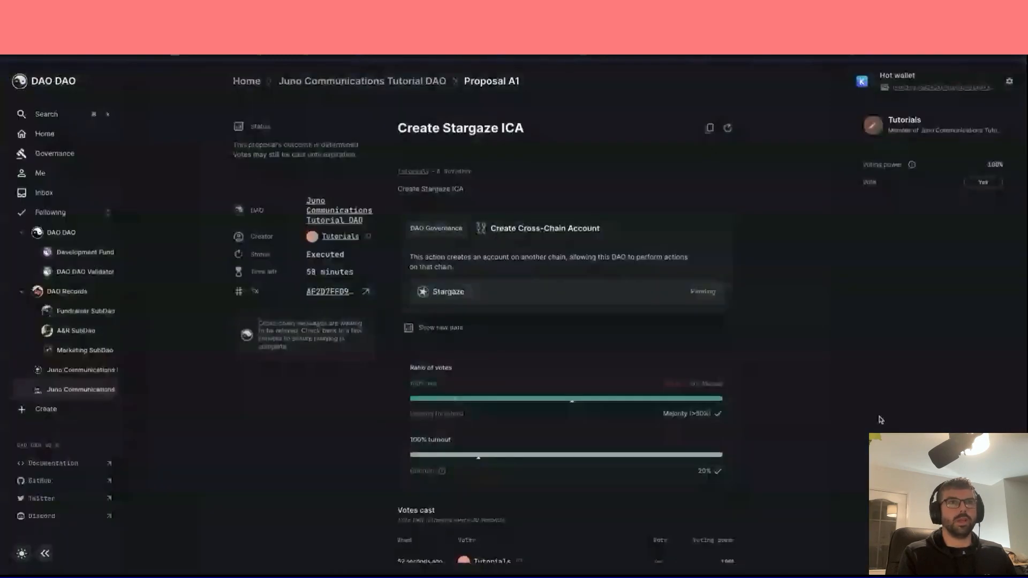
pyautogui.scroll(-1, 557, 446)
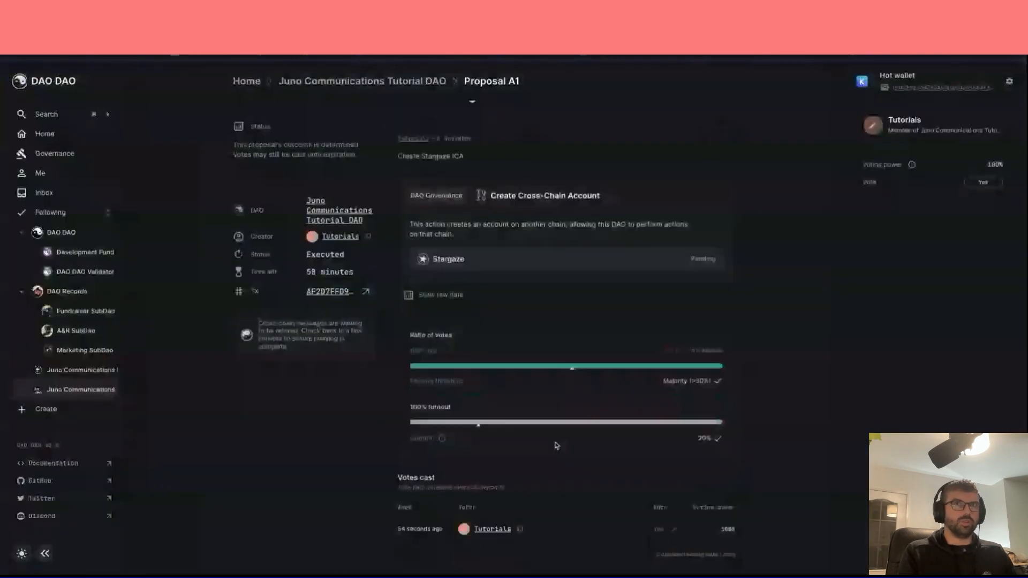
pyautogui.scroll(-1, 557, 445)
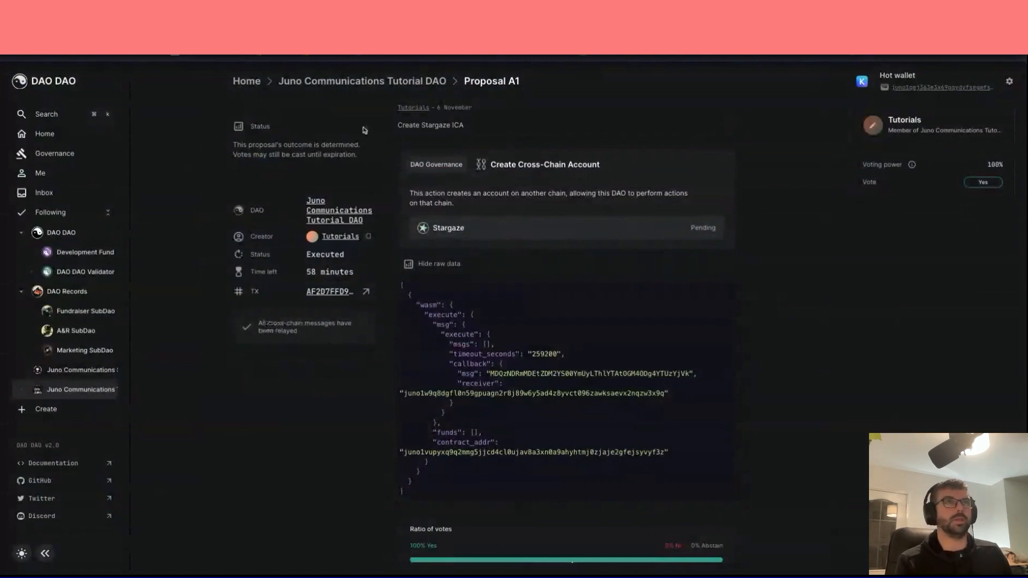
# - Open the Tutorial DAO's treasury and start a proposal to create its Osmosis cross-chain account
pyautogui.click(342, 83)
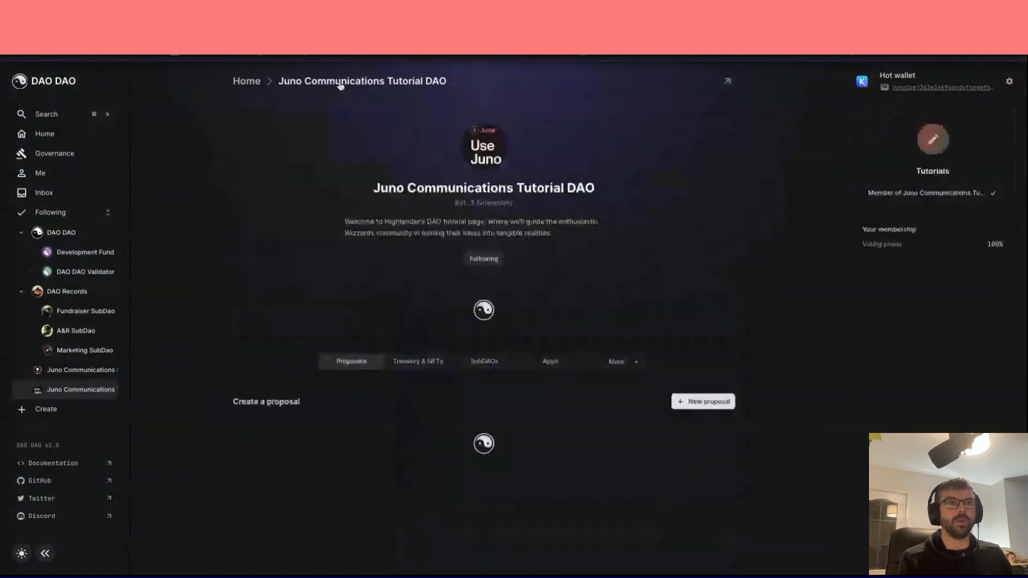
pyautogui.click(420, 366)
pyautogui.scroll(-2, 332, 514)
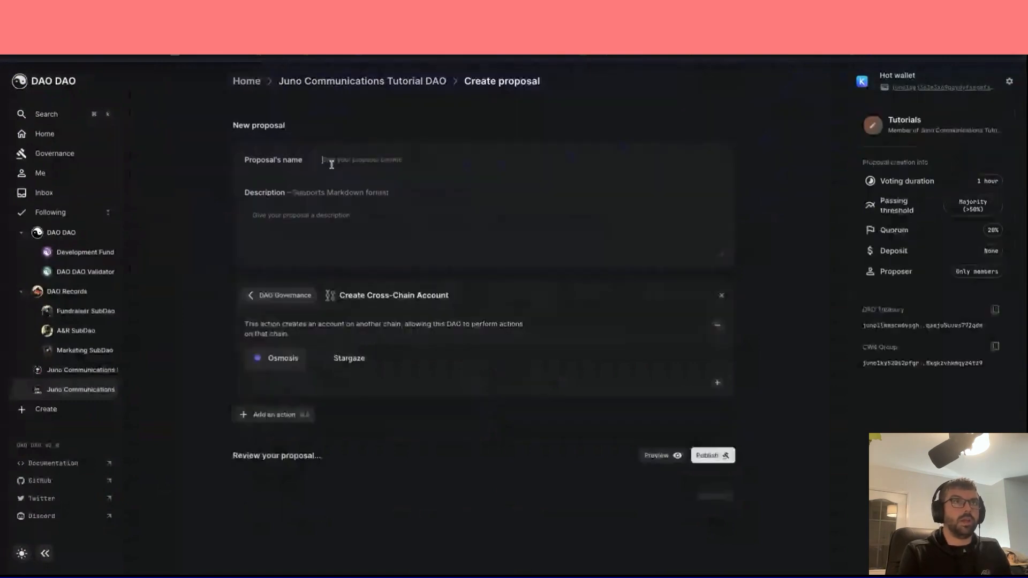
# - Enter "Create Osmosis ICA" as the proposal's name and description, and publish the proposal
pyautogui.press('Tab')
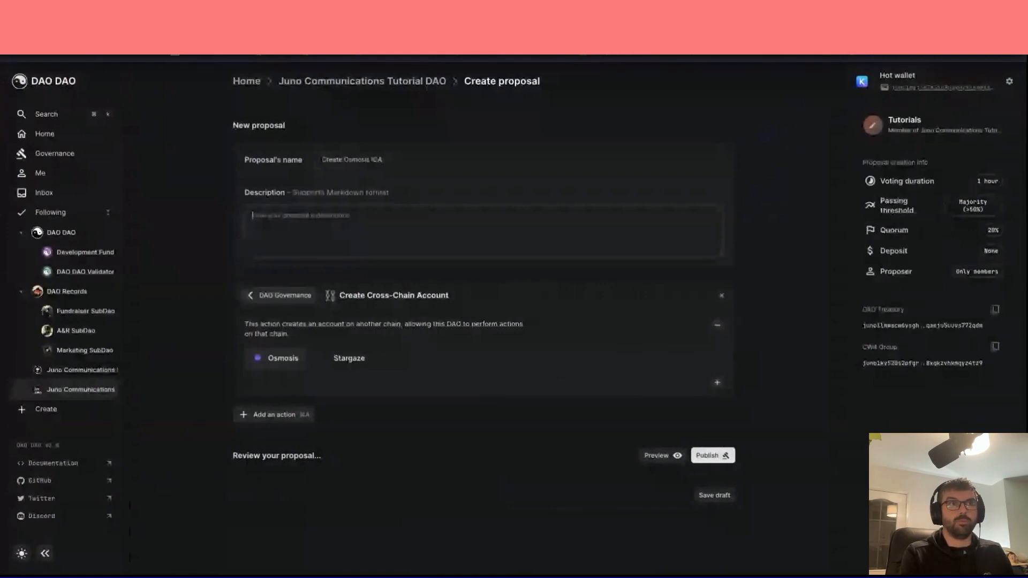
pyautogui.write('Create Osmosis ICA')
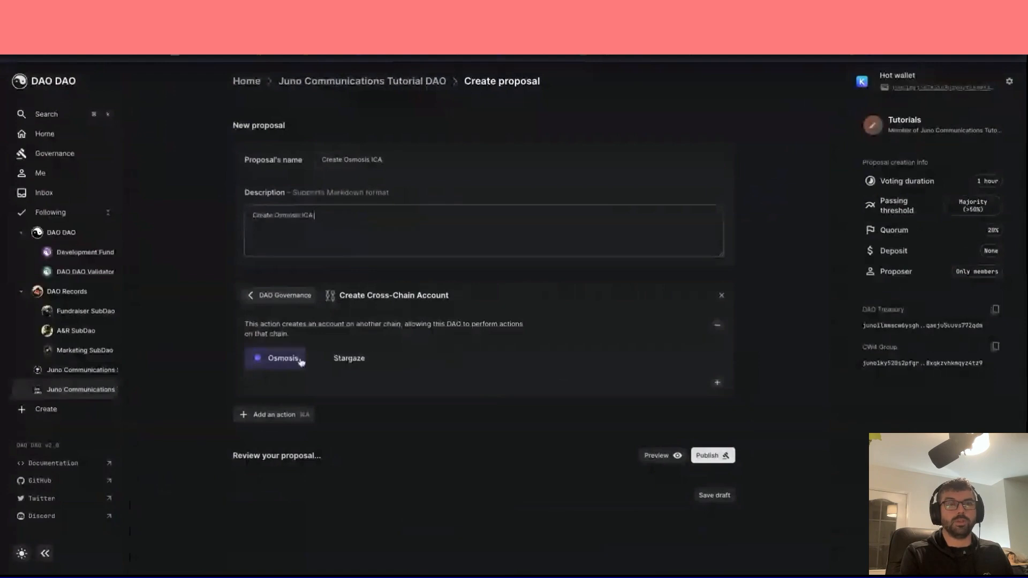
pyautogui.click(707, 455)
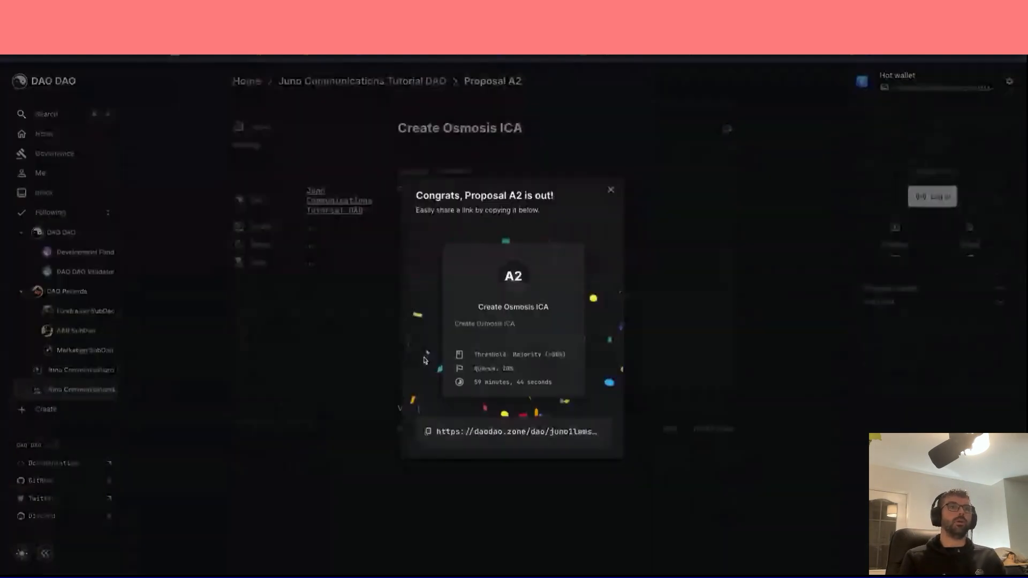
pyautogui.click(348, 363)
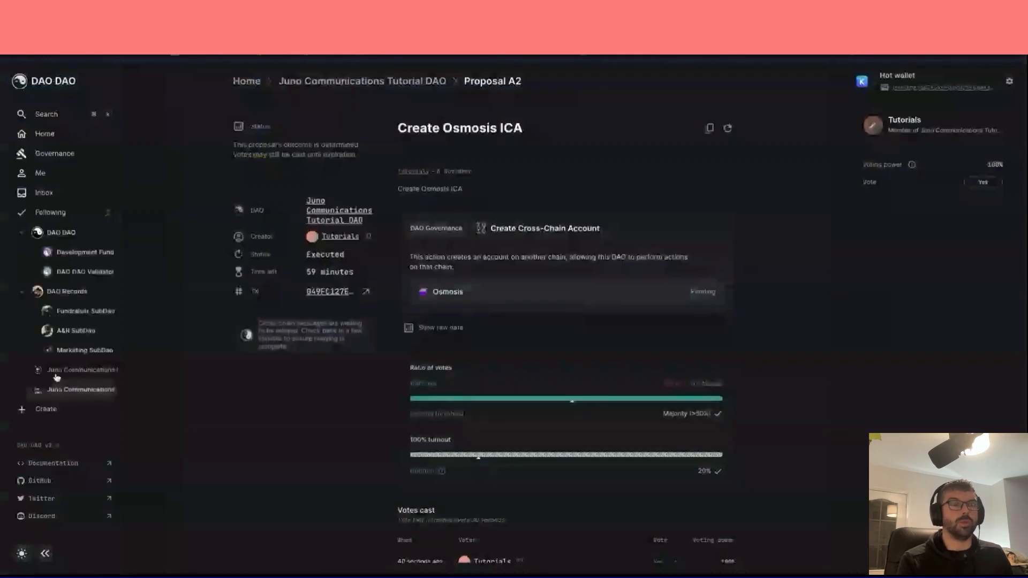
# - Open the Juno Communications Tutorial DAO's treasury and copy its Stargaze account address
pyautogui.click(76, 332)
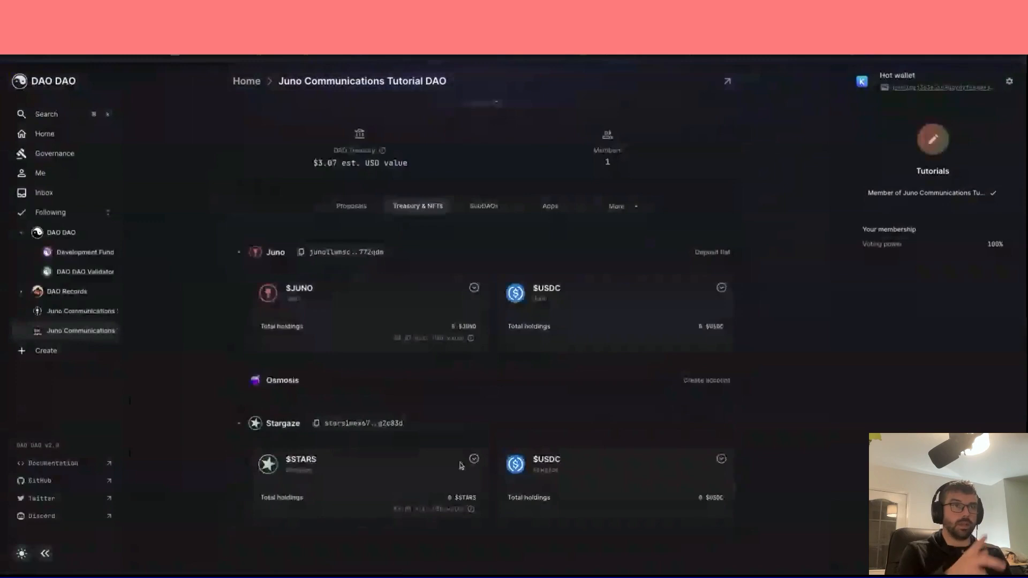
pyautogui.click(369, 425)
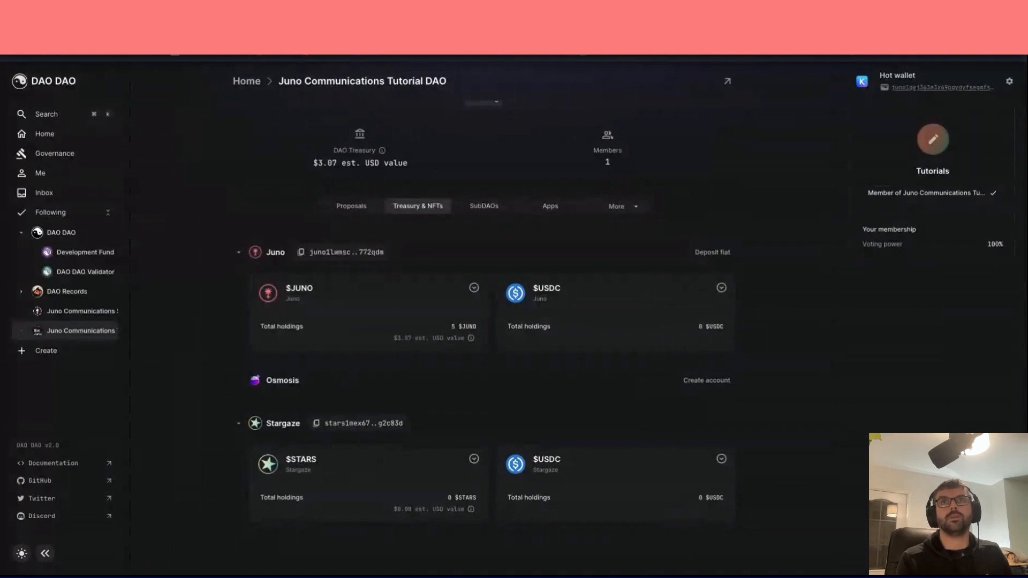
# - Reload the treasury page and examine the DAO's Juno, Osmosis and Stargaze accounts and token holdings
pyautogui.press('super+r')
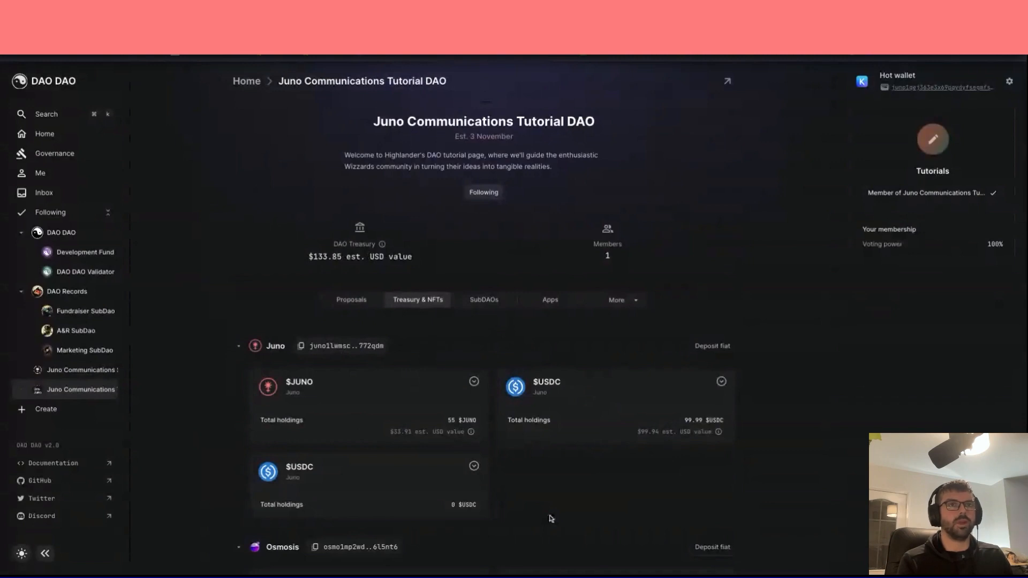
pyautogui.scroll(-5, 552, 519)
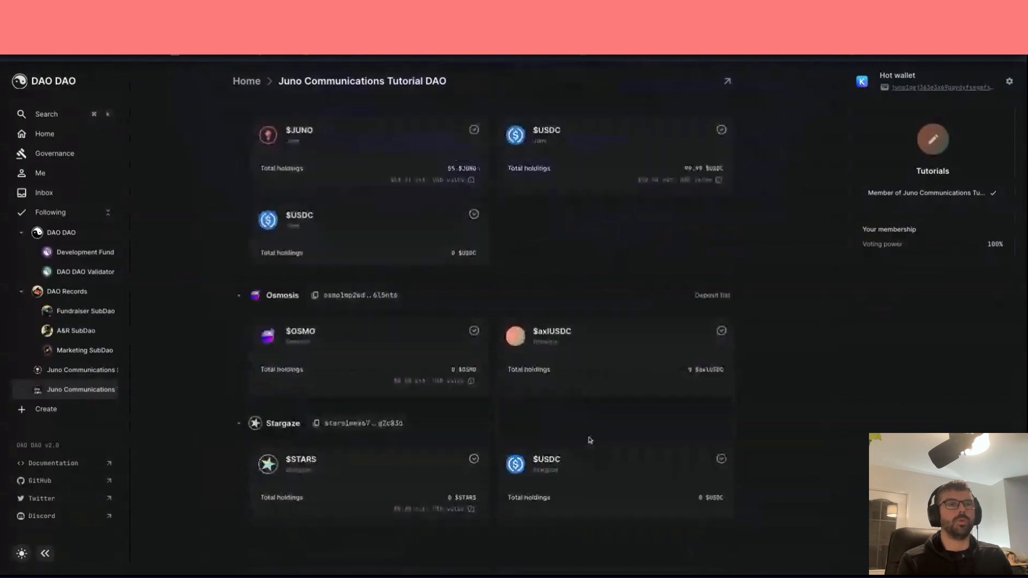
# - View the Tutorial DAO's SubDAOs, and open the embedded Osmosis app among its Apps
pyautogui.scroll(4, 589, 440)
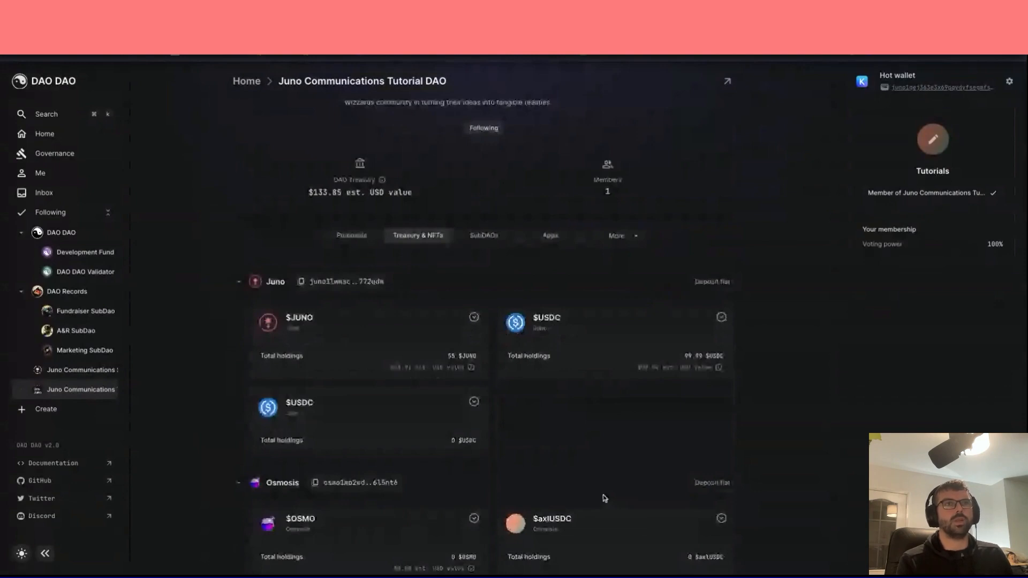
pyautogui.scroll(3, 306, 170)
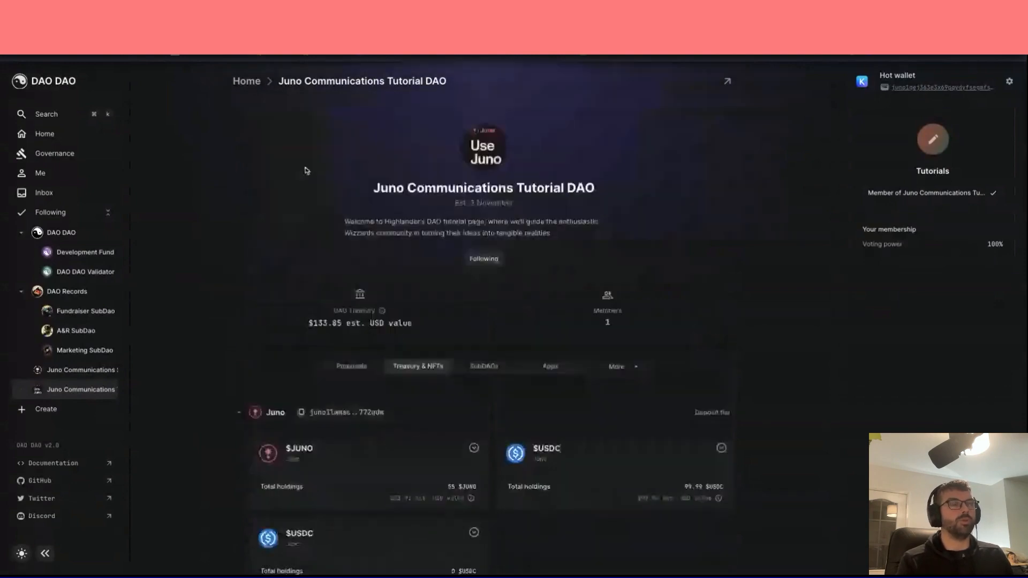
pyautogui.click(508, 368)
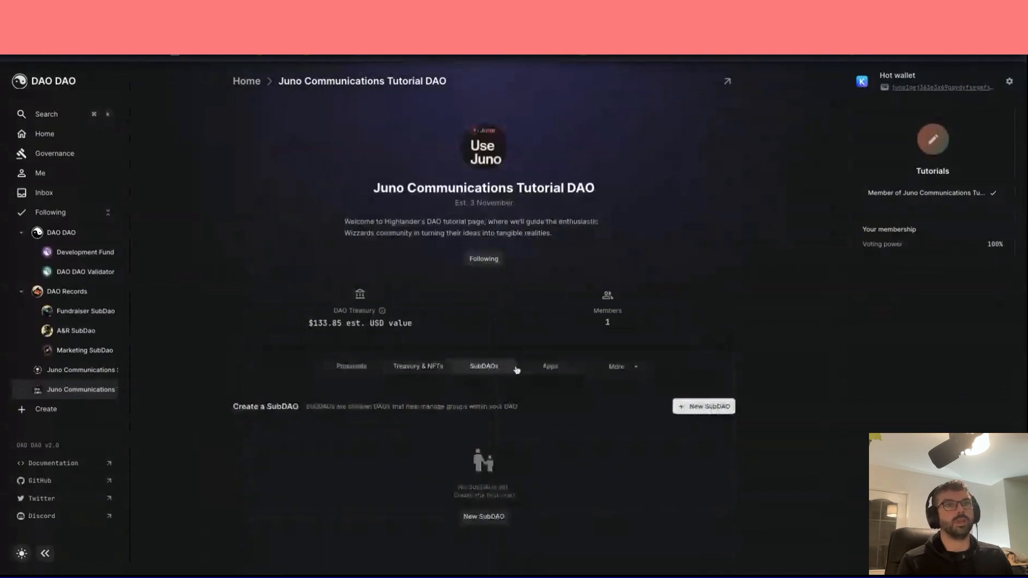
pyautogui.click(549, 369)
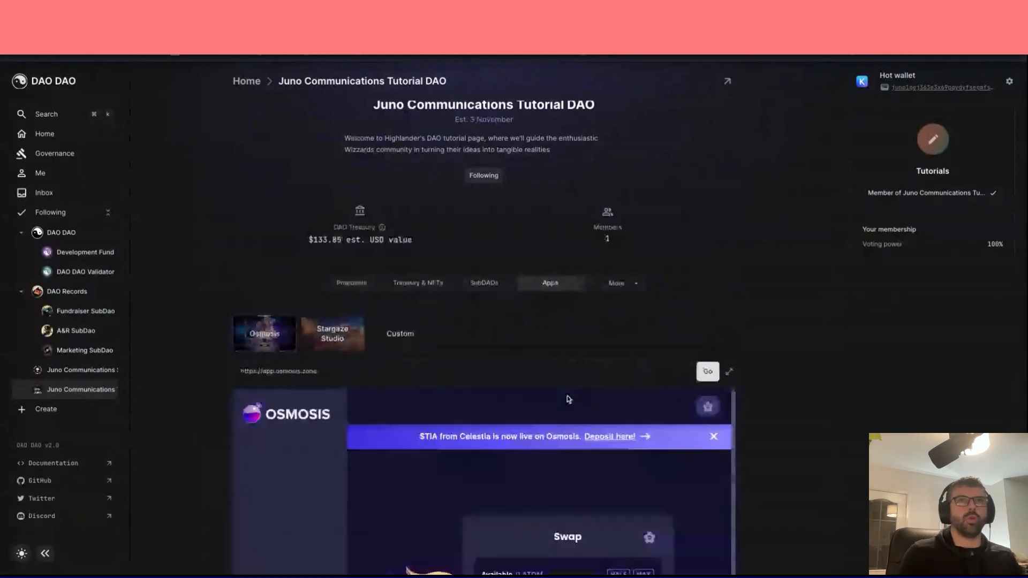
pyautogui.scroll(-4, 761, 366)
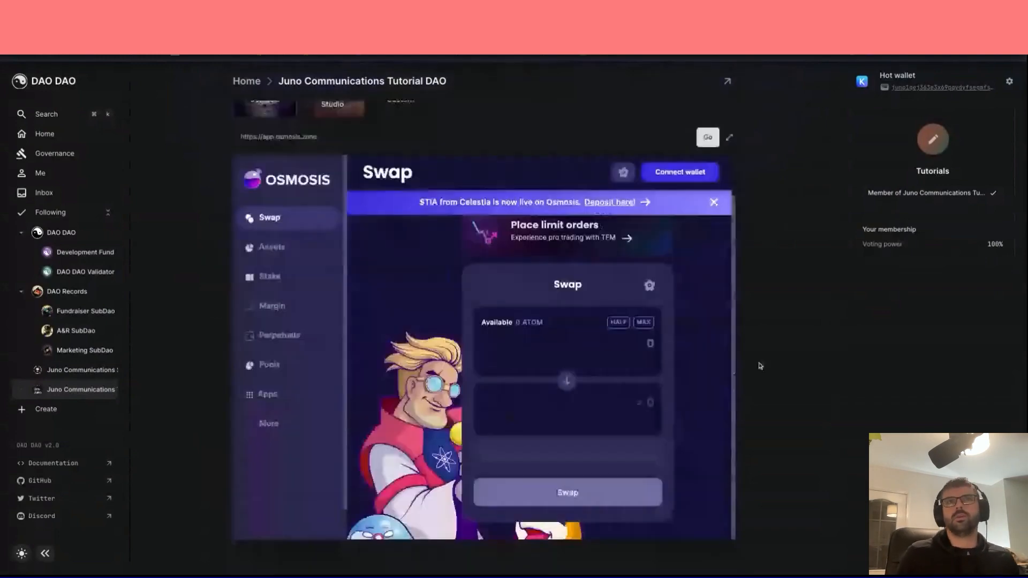
# - Try to connect a wallet in the embedded Osmosis app, and open the app's Assets after reloading the page
pyautogui.click(681, 172)
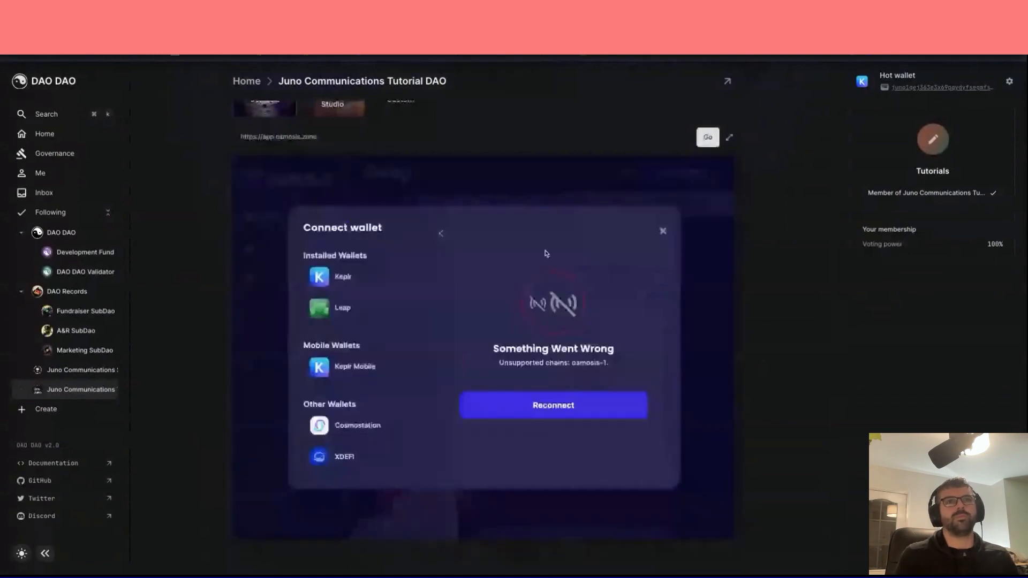
pyautogui.click(663, 232)
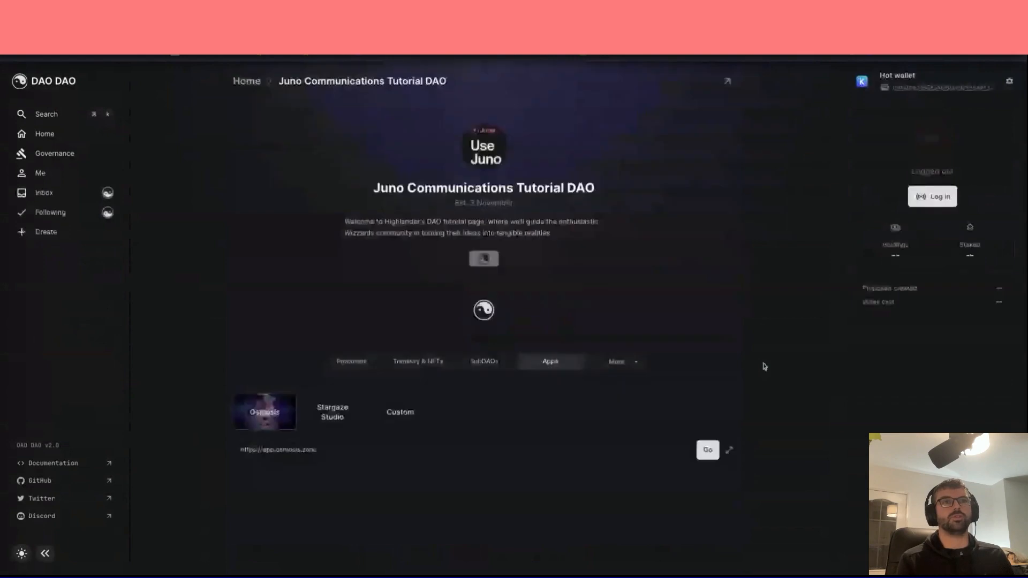
pyautogui.scroll(-5, 678, 382)
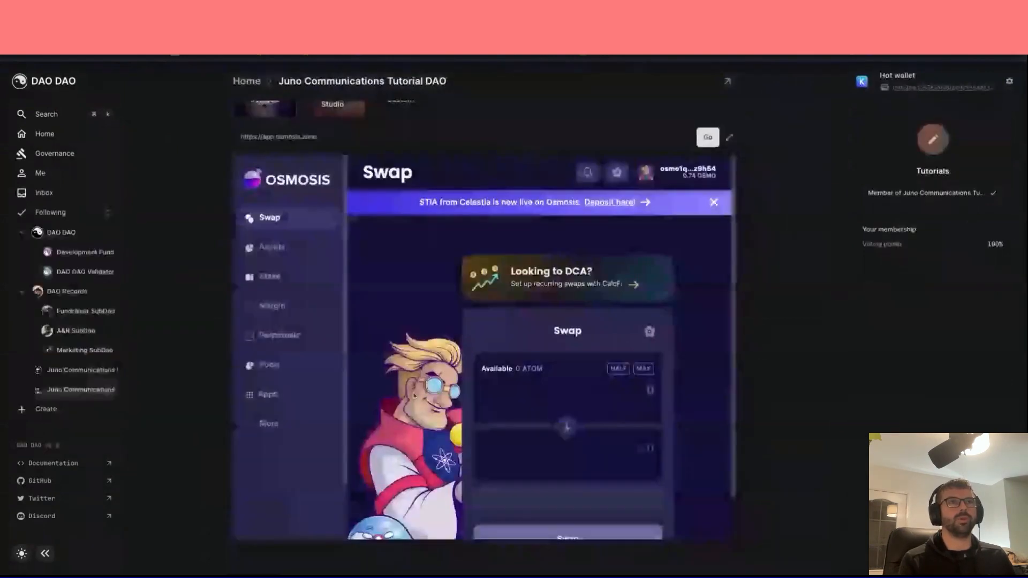
pyautogui.scroll(-2, 673, 379)
pyautogui.click(272, 247)
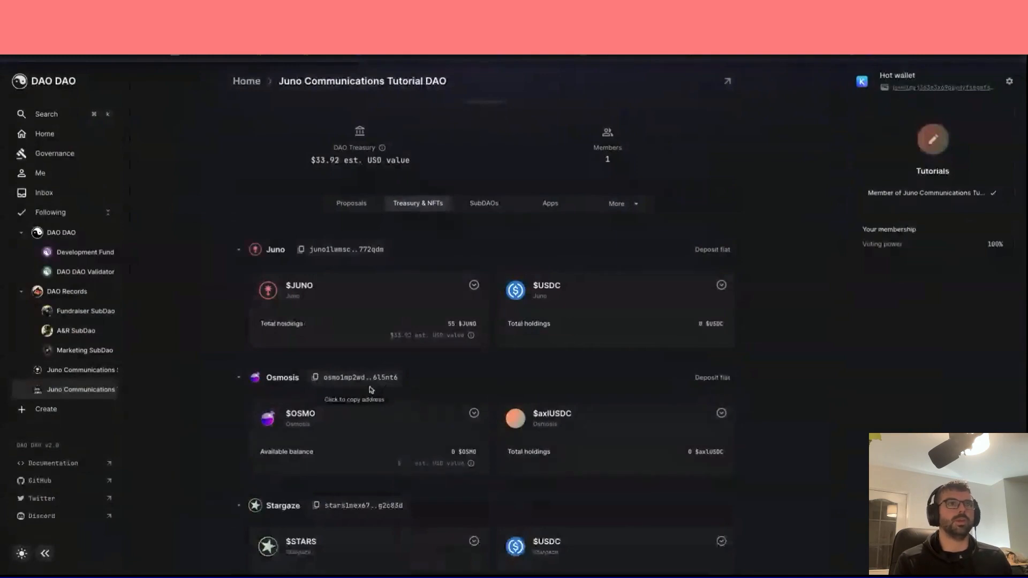
# - Copy the DAO's Osmosis account address, and start a proposal named and described as "send Juno to Osmosis ICA address"
pyautogui.click(375, 205)
pyautogui.click(374, 330)
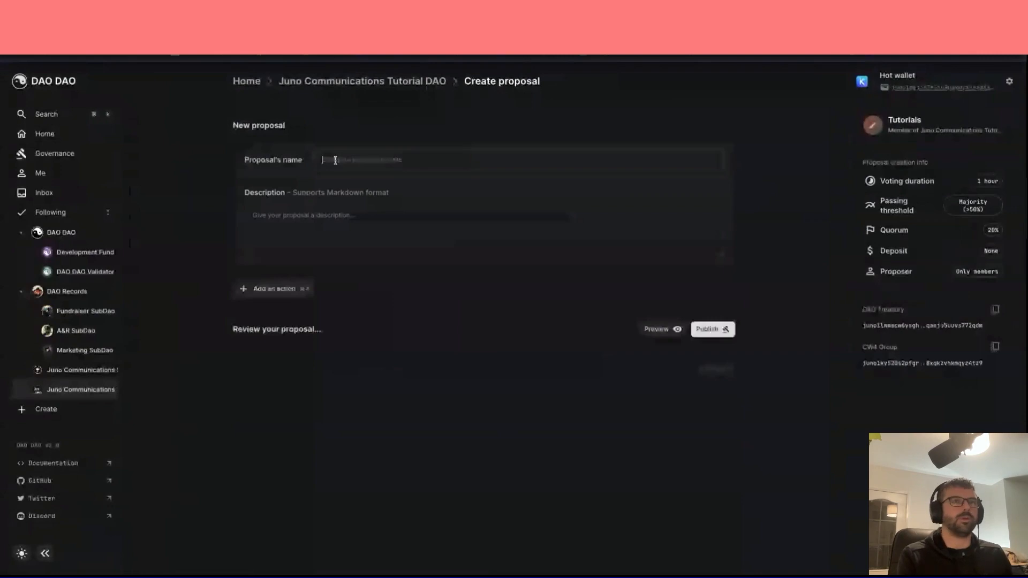
pyautogui.write('send Juno to D')
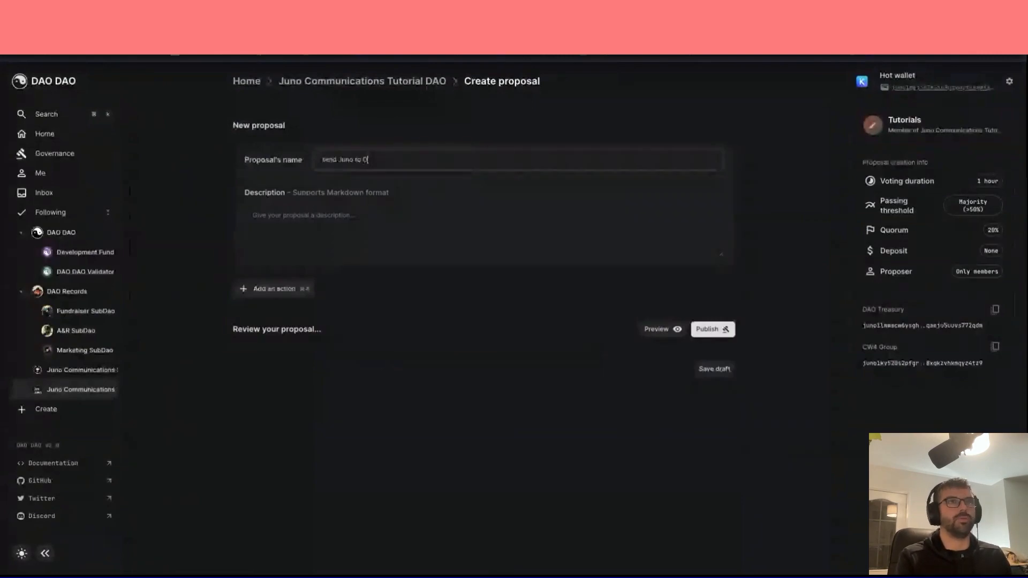
pyautogui.write('smosis ICA address')
pyautogui.press('Tab')
pyautogui.press('super+v')
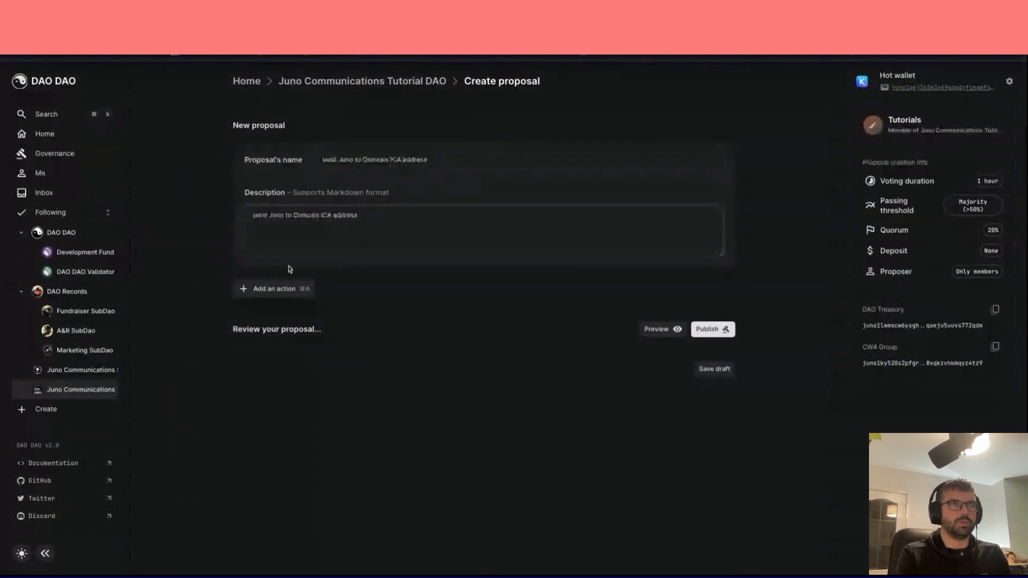
# - Add a treasury Spend action for 30 JUNO to the proposal, replacing the default recipient with the DAO's Osmosis account
pyautogui.press('super+a')
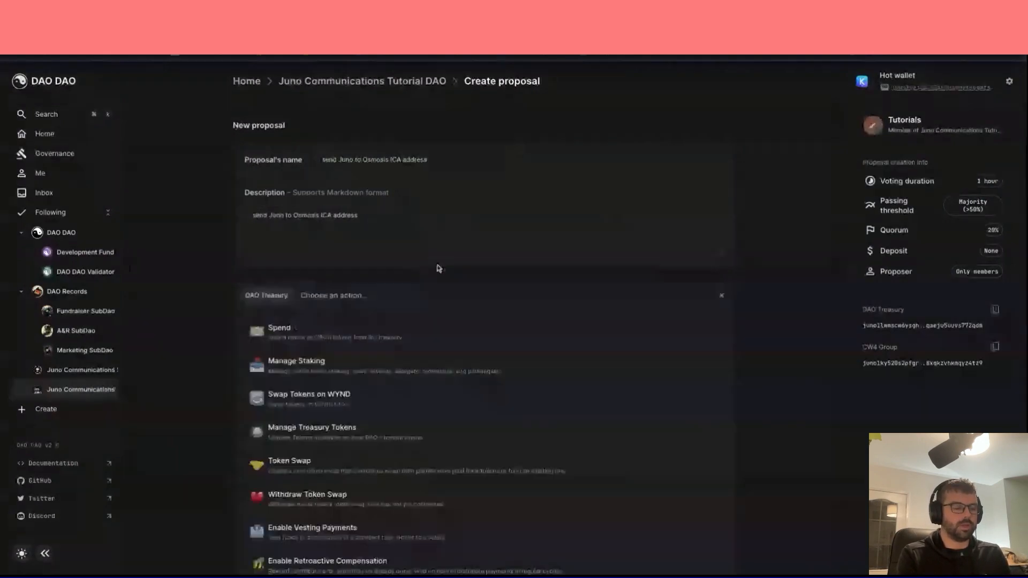
pyautogui.press('Return')
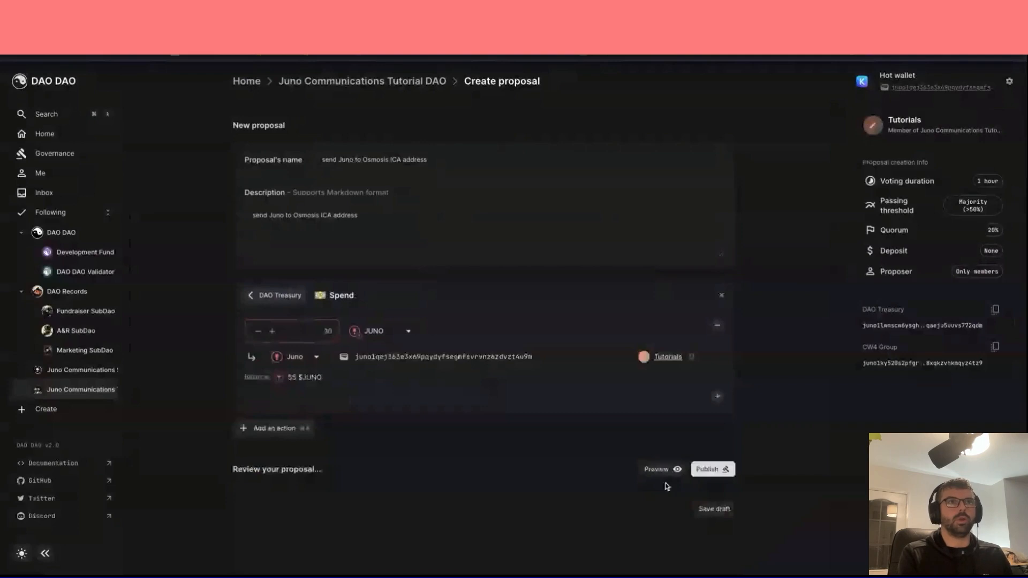
pyautogui.click(296, 358)
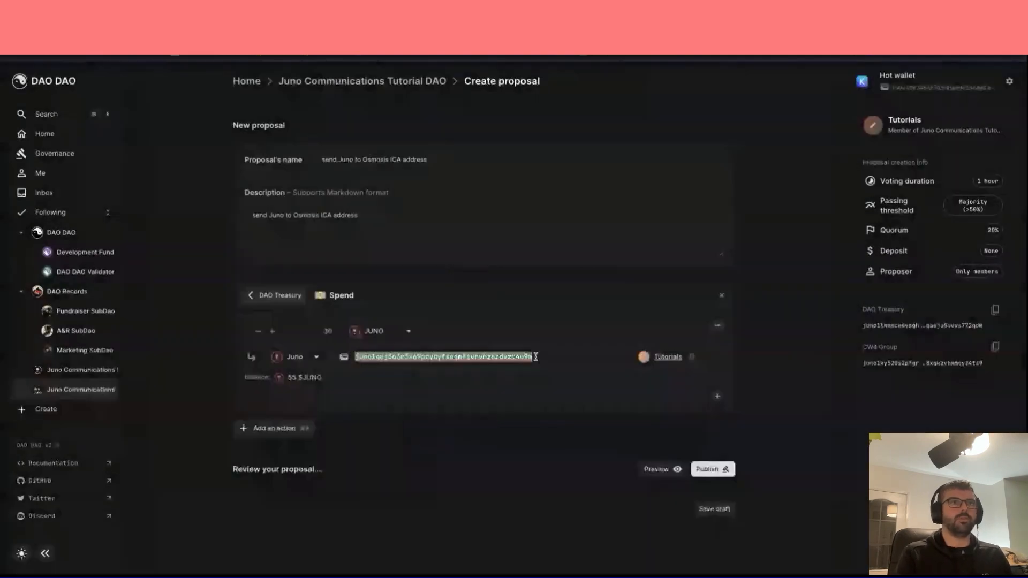
pyautogui.press('BackSpace')
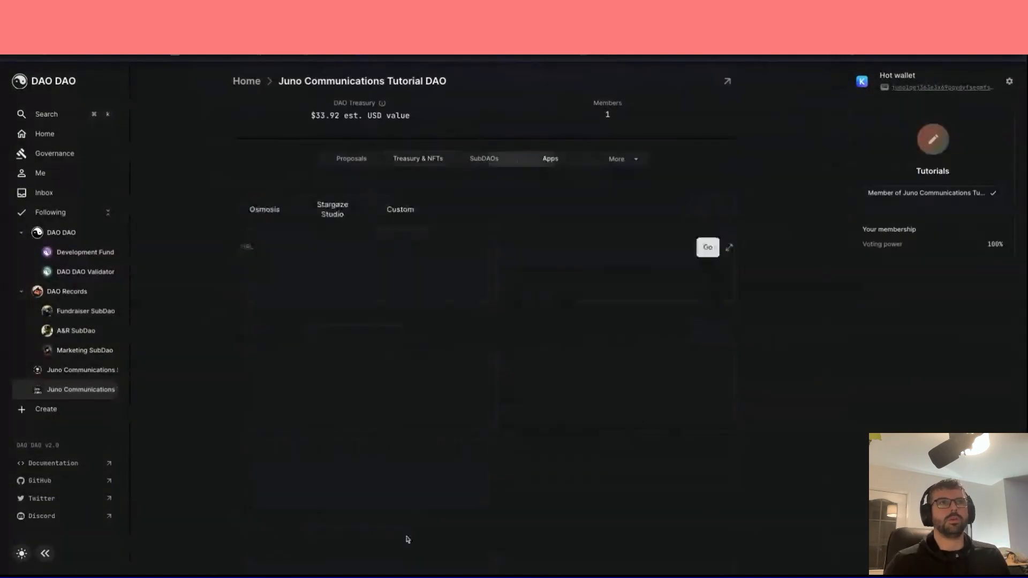
# - In the DAO's embedded Osmosis app, search the assets for "juno", examine the matching balances and clear the search
pyautogui.click(268, 211)
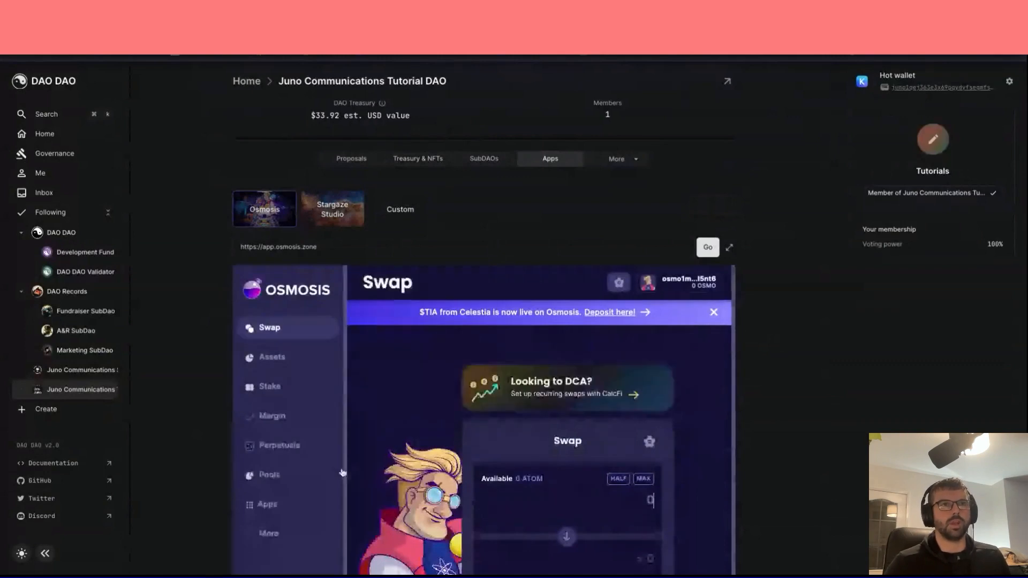
pyautogui.click(272, 357)
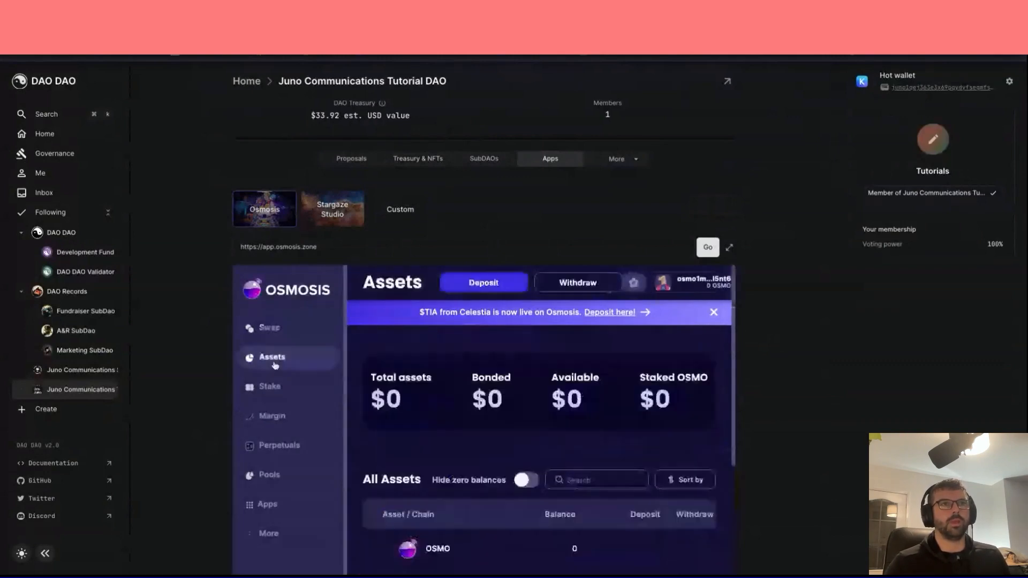
pyautogui.scroll(-5, 417, 500)
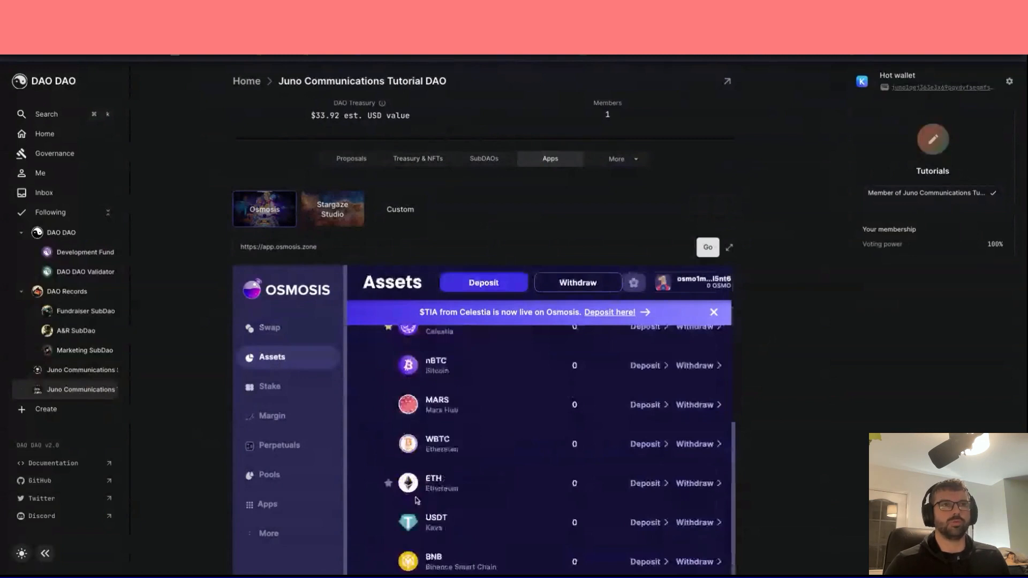
pyautogui.scroll(-2, 482, 482)
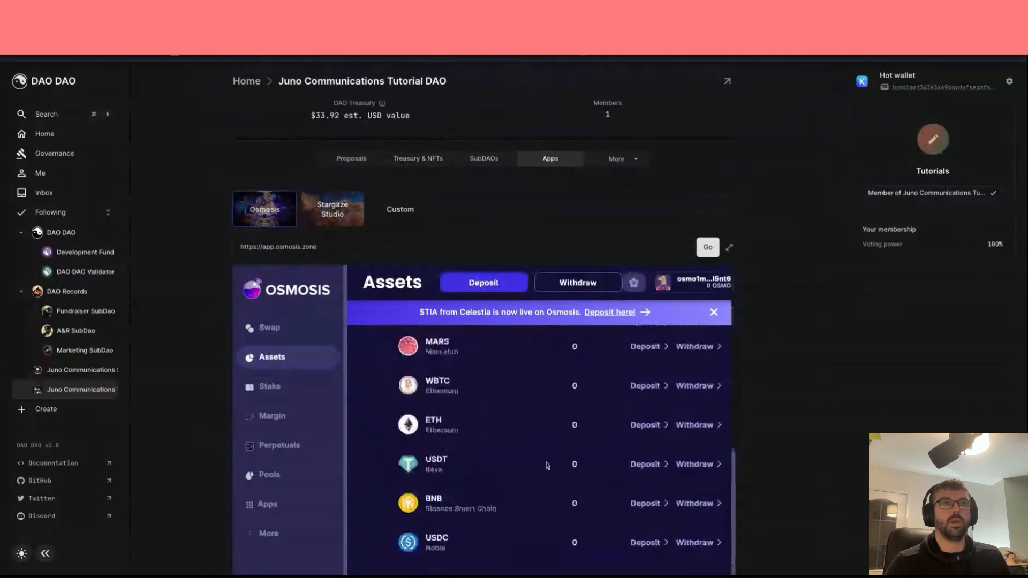
pyautogui.scroll(3, 557, 428)
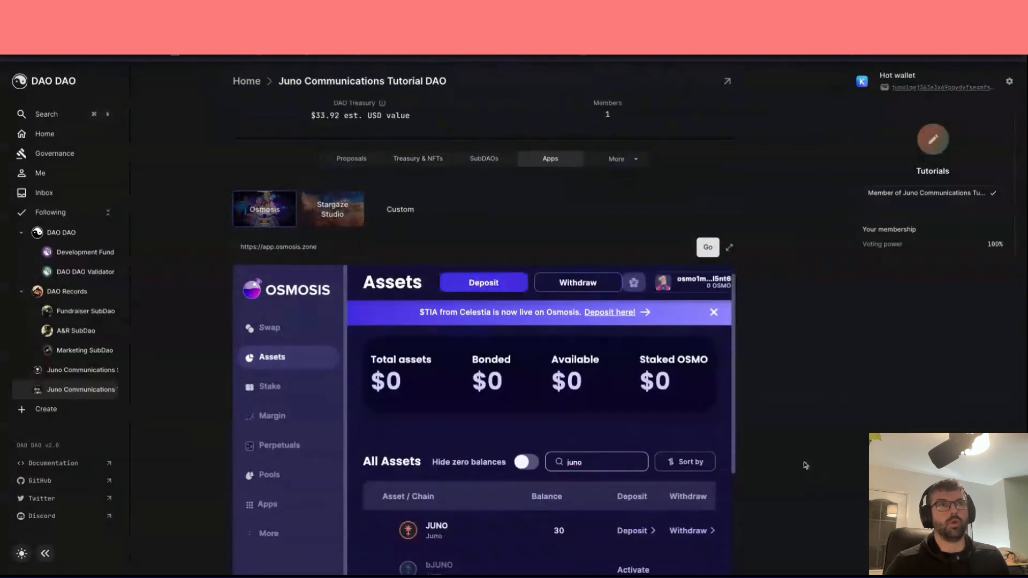
pyautogui.scroll(-3, 633, 394)
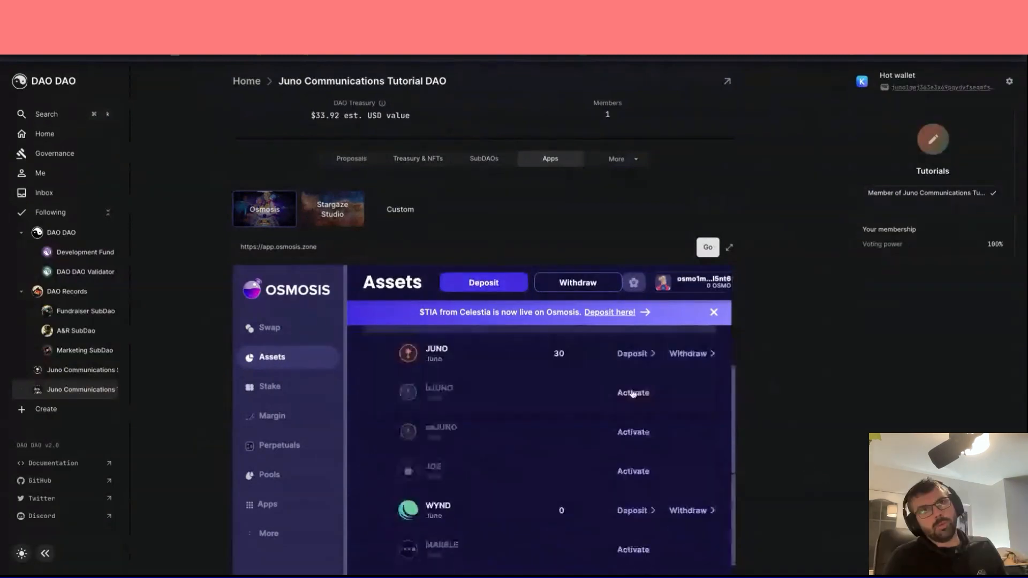
pyautogui.scroll(5, 633, 393)
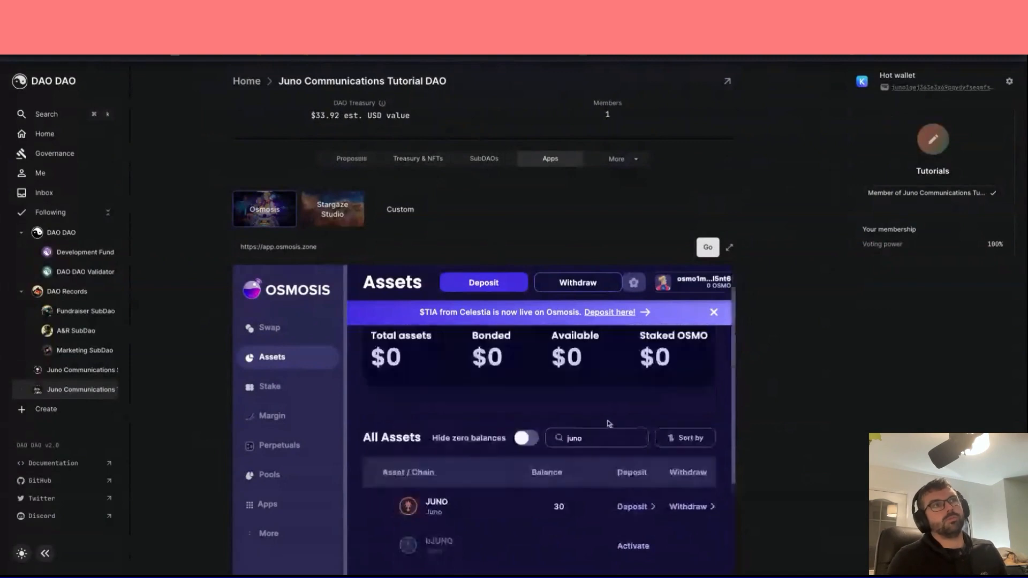
pyautogui.press('BackSpace')
pyautogui.press('BackSpace')
pyautogui.press('BackSpace')
pyautogui.press('BackSpace')
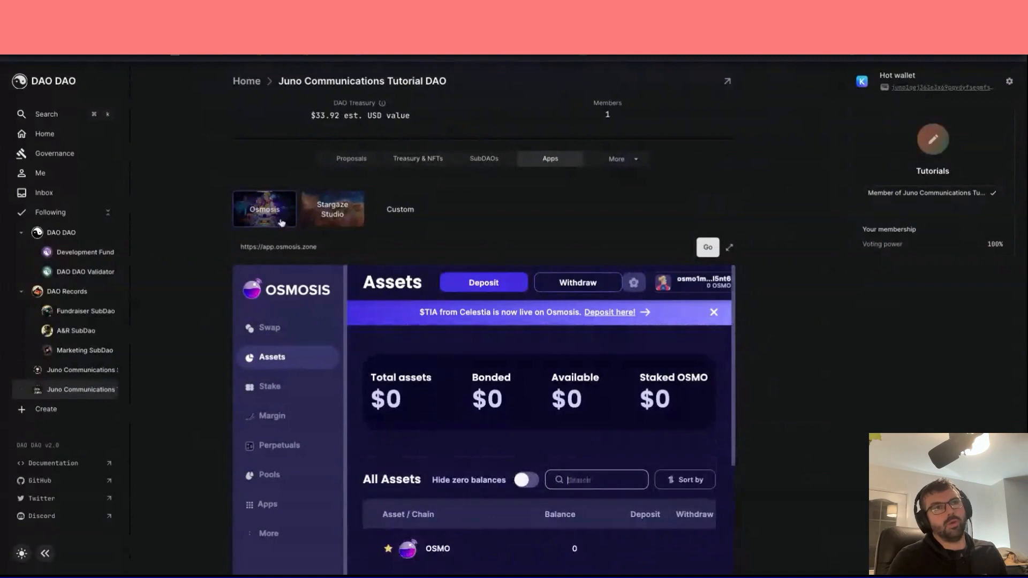
# - Examine the token holdings per chain in the DAO's treasury, and reopen the Assets in the embedded Osmosis app
pyautogui.click(418, 159)
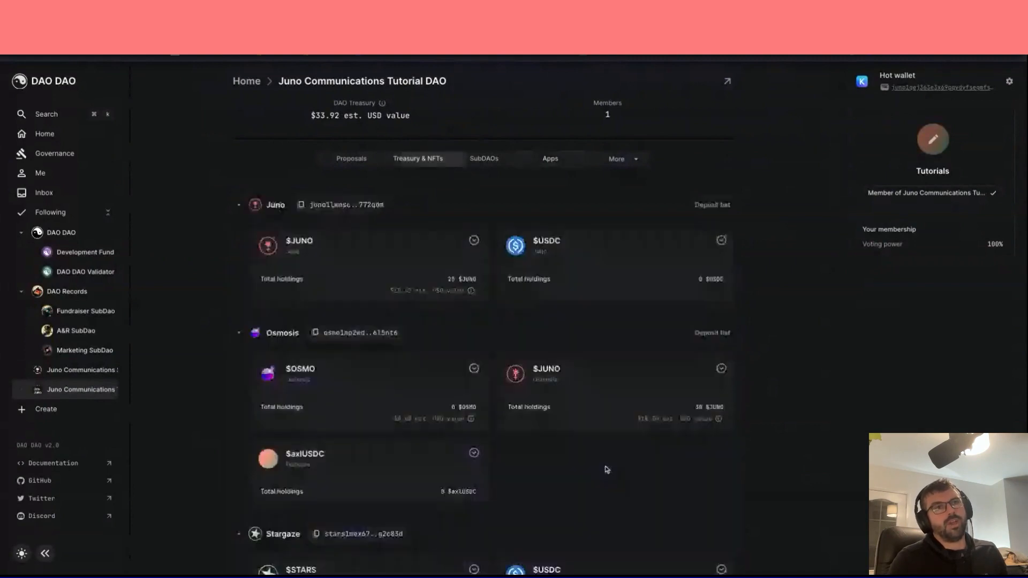
pyautogui.scroll(-2, 607, 470)
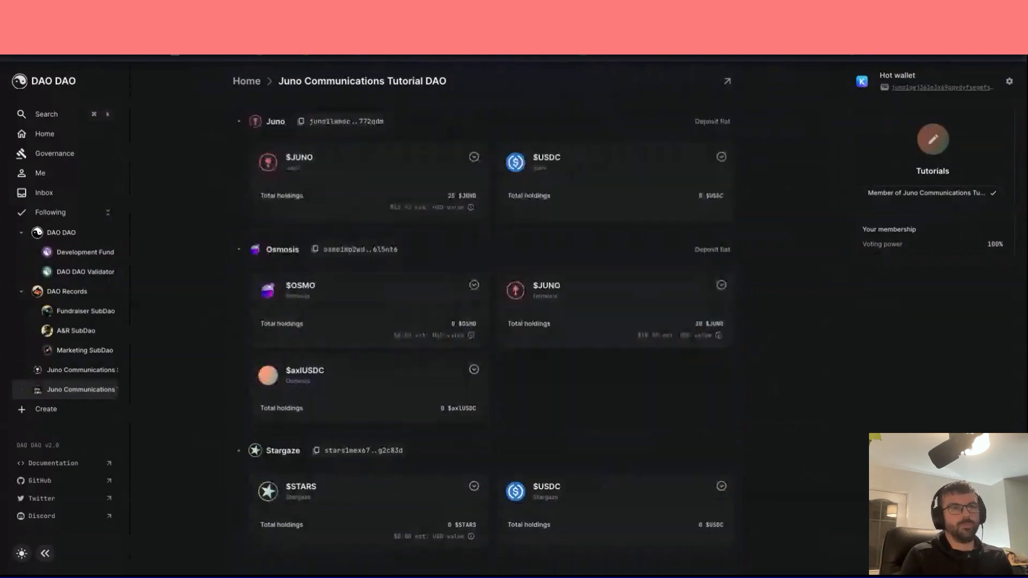
pyautogui.scroll(5, 507, 301)
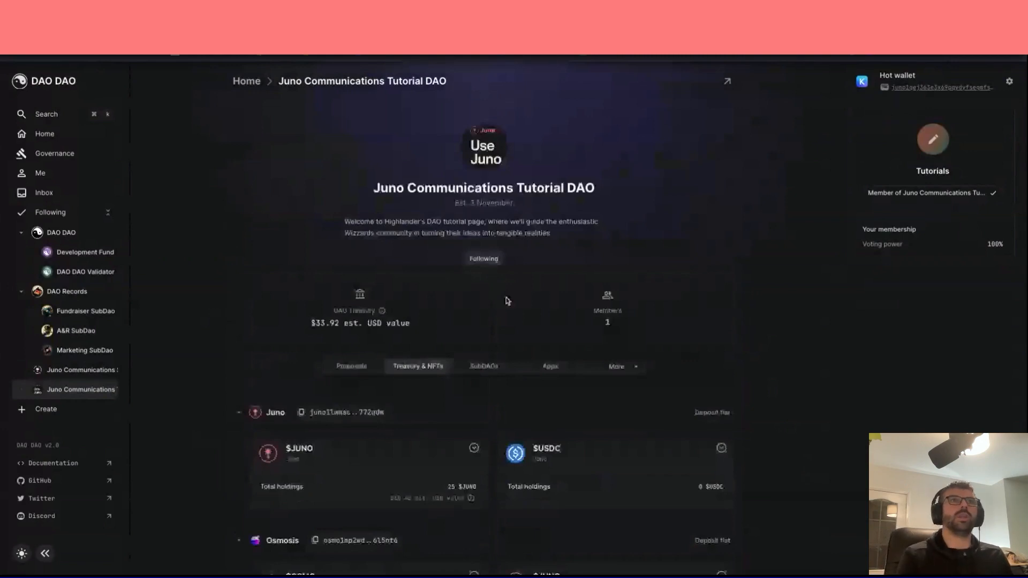
pyautogui.click(551, 366)
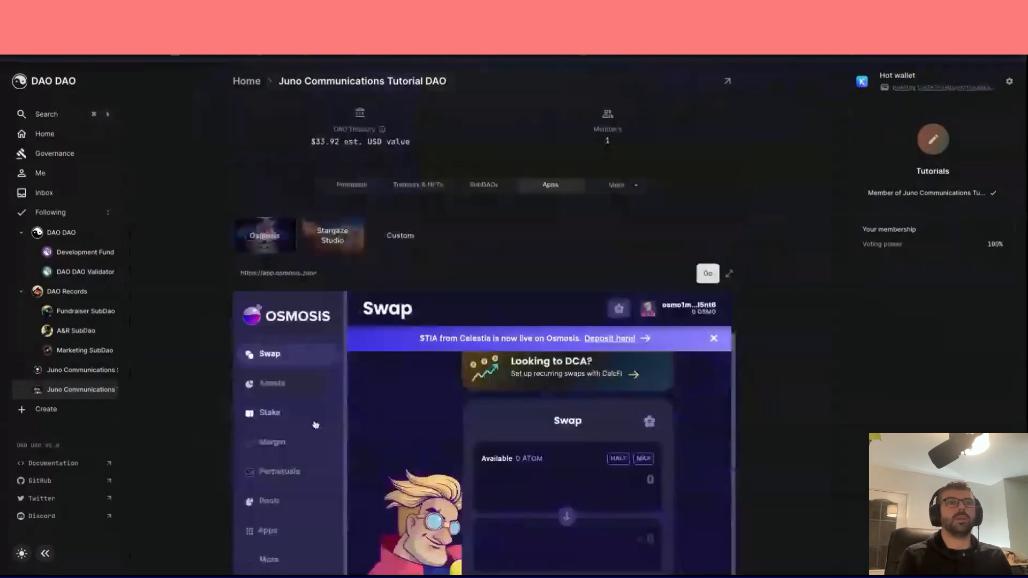
pyautogui.click(272, 383)
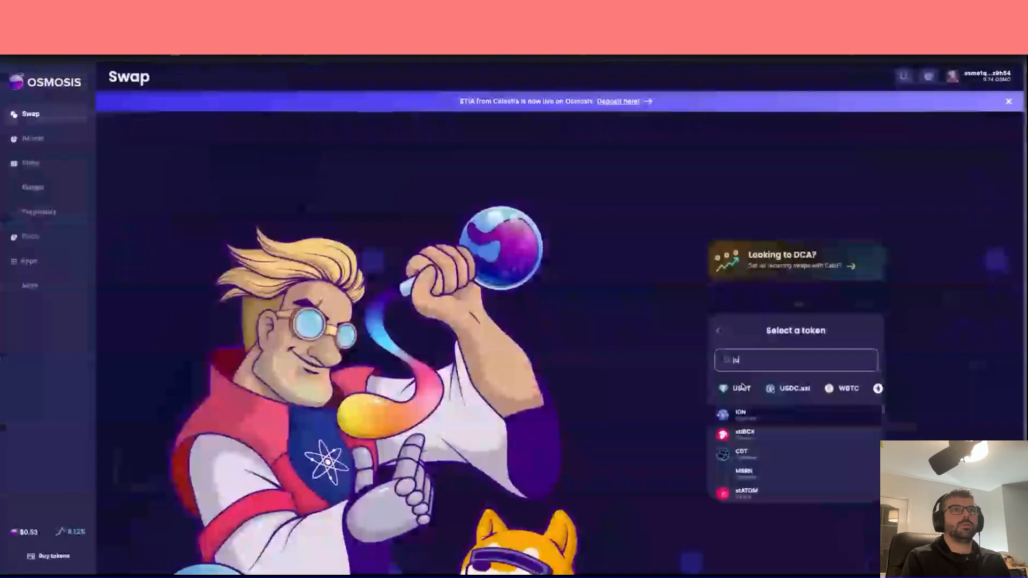
# - On the personal wallet's Osmosis site, deposit 43 JUNO from Juno, and withdraw the full available STARS balance to Stargaze
pyautogui.click(852, 328)
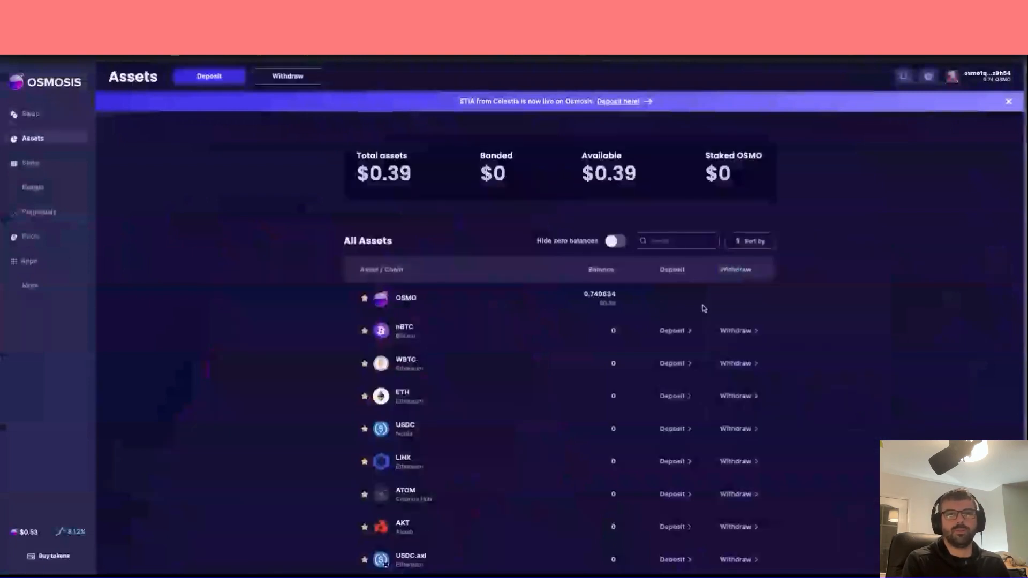
pyautogui.click(673, 241)
pyautogui.write('j')
pyautogui.click(674, 297)
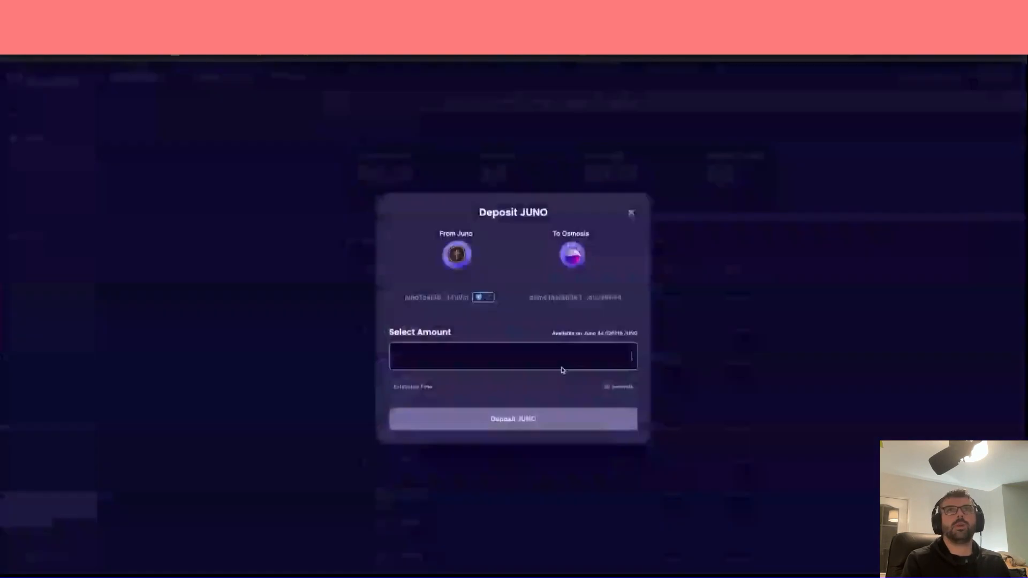
pyautogui.write('43')
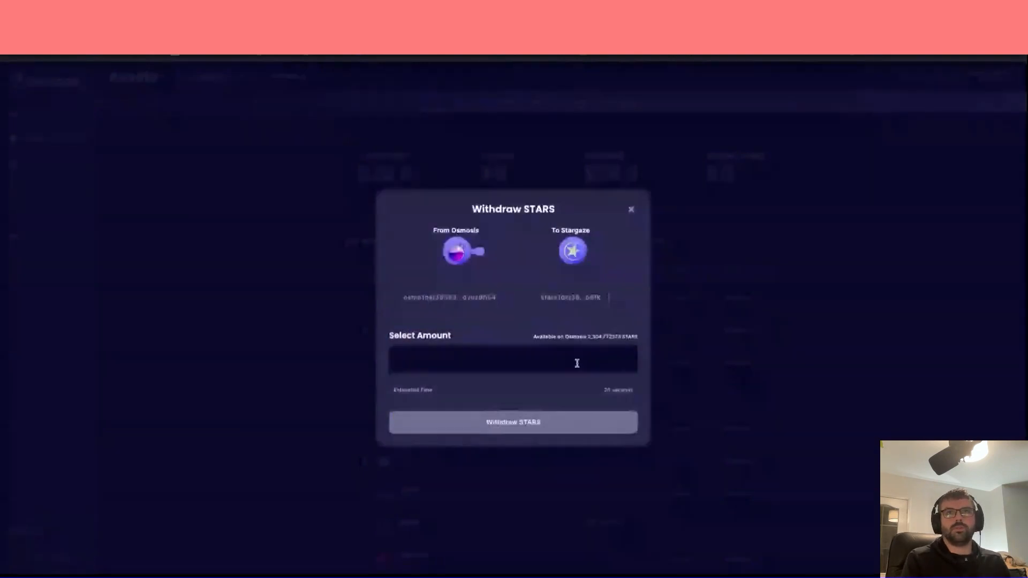
pyautogui.click(612, 337)
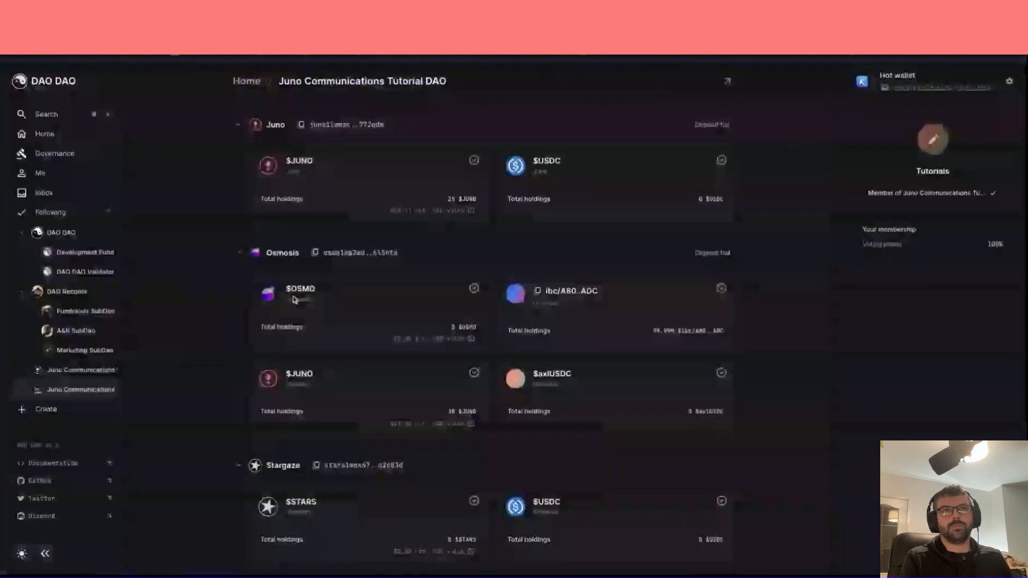
# - Copy the Stargaze account address from the DAO's treasury, and search Keplr's chain selection for "sta"
pyautogui.click(364, 465)
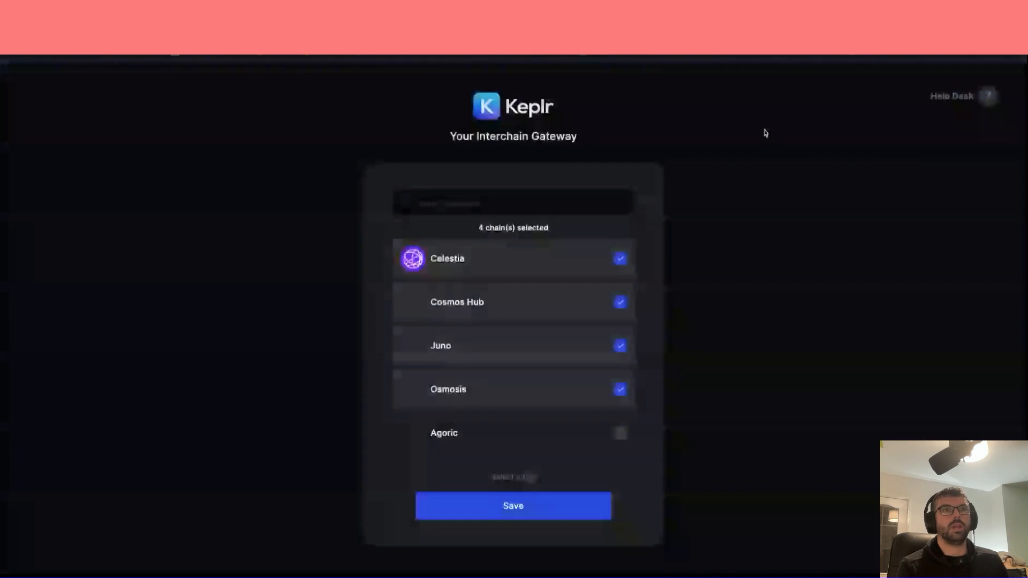
pyautogui.click(482, 202)
pyautogui.write('sta')
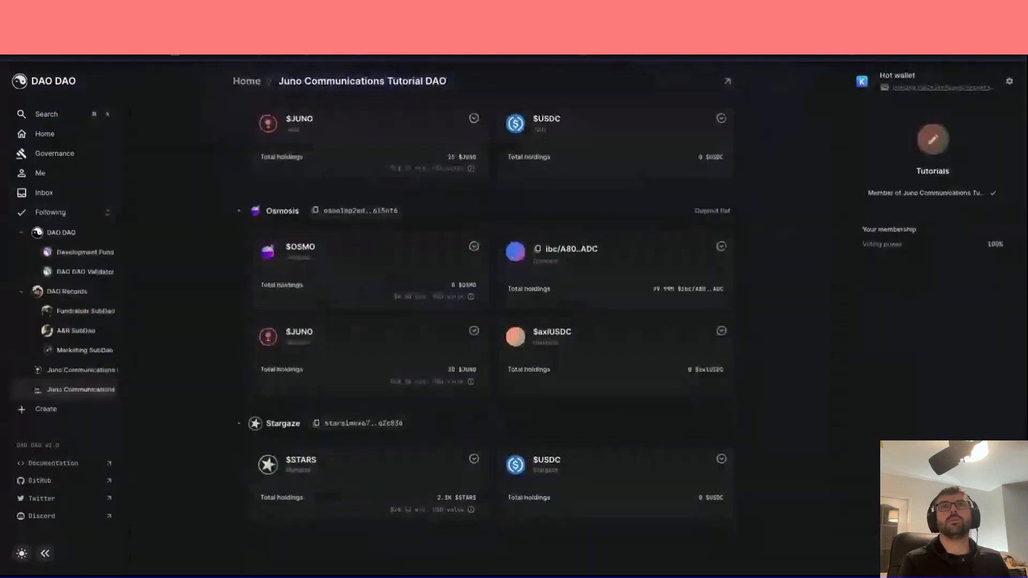
# - Open Stargaze Studio in the DAO's Apps and start creating a collection
pyautogui.scroll(3, 501, 248)
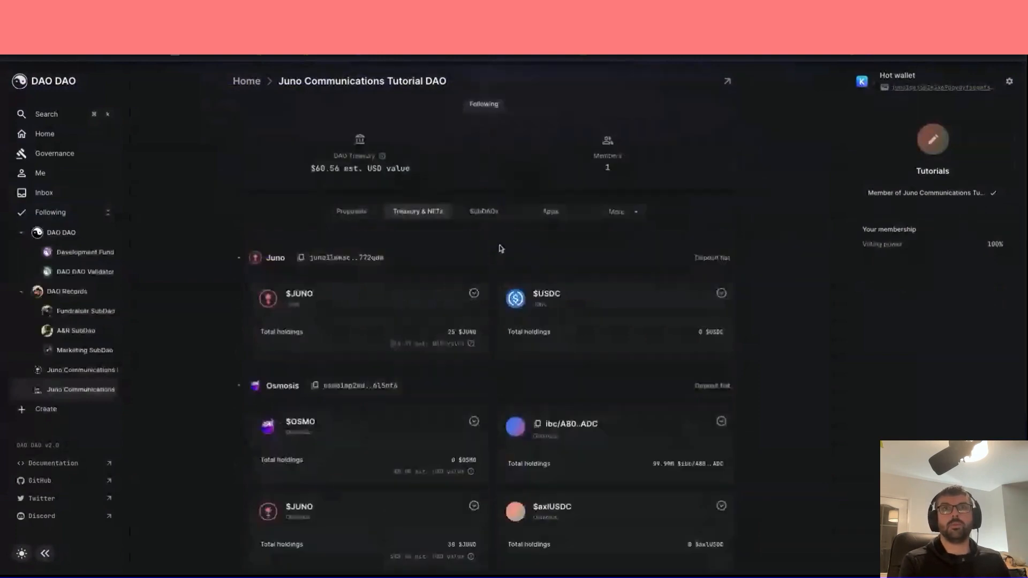
pyautogui.click(550, 212)
pyautogui.click(330, 265)
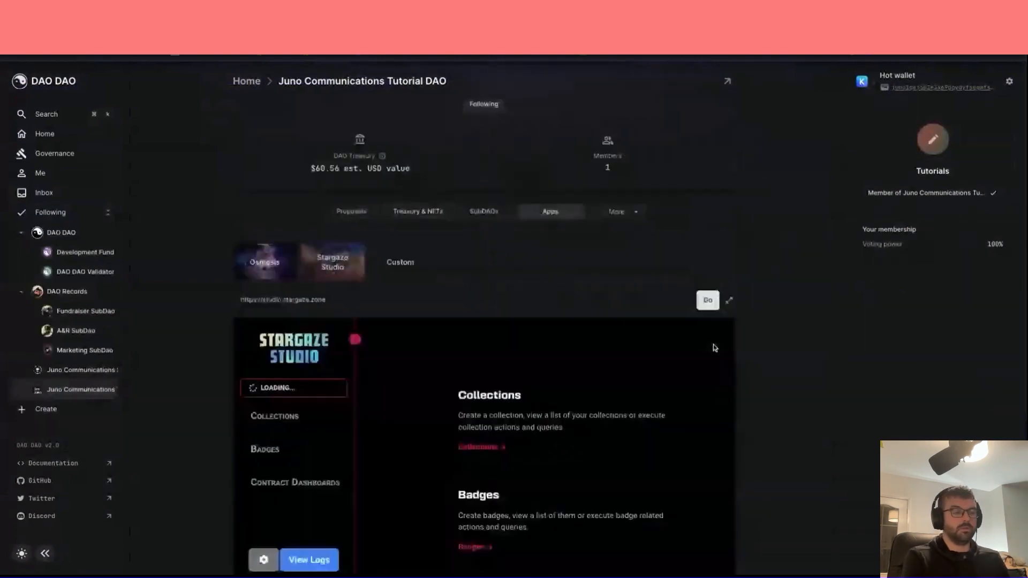
pyautogui.scroll(-3, 568, 466)
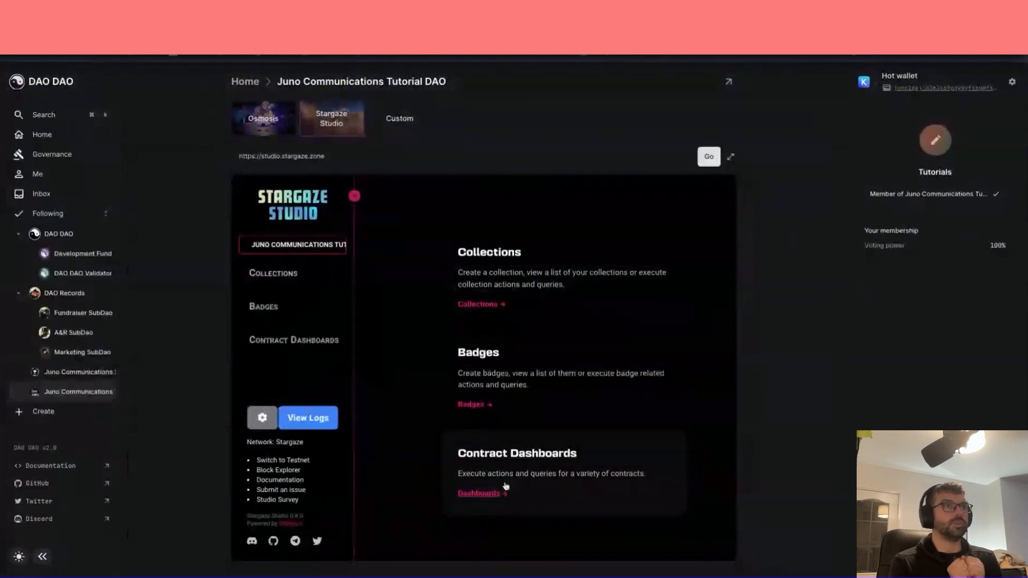
pyautogui.moveTo(273, 273)
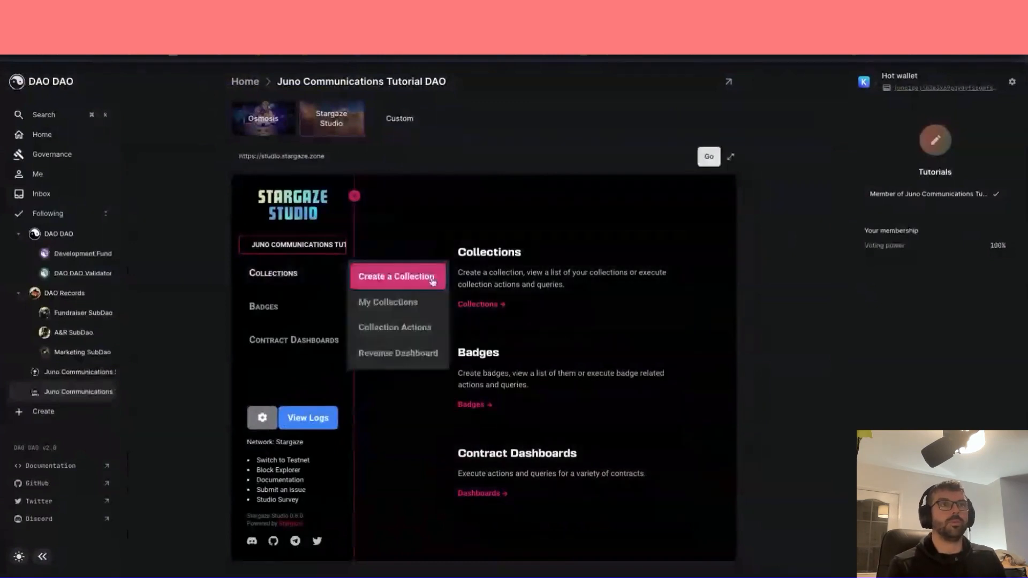
pyautogui.click(433, 278)
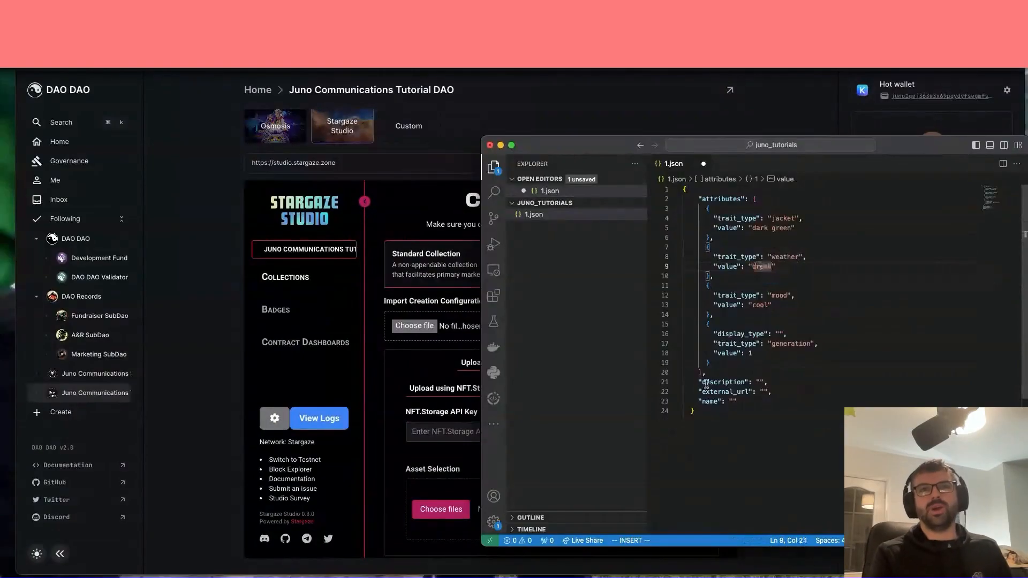
# - In VS Code, examine the trait attributes in the 1.json metadata file
pyautogui.click(789, 314)
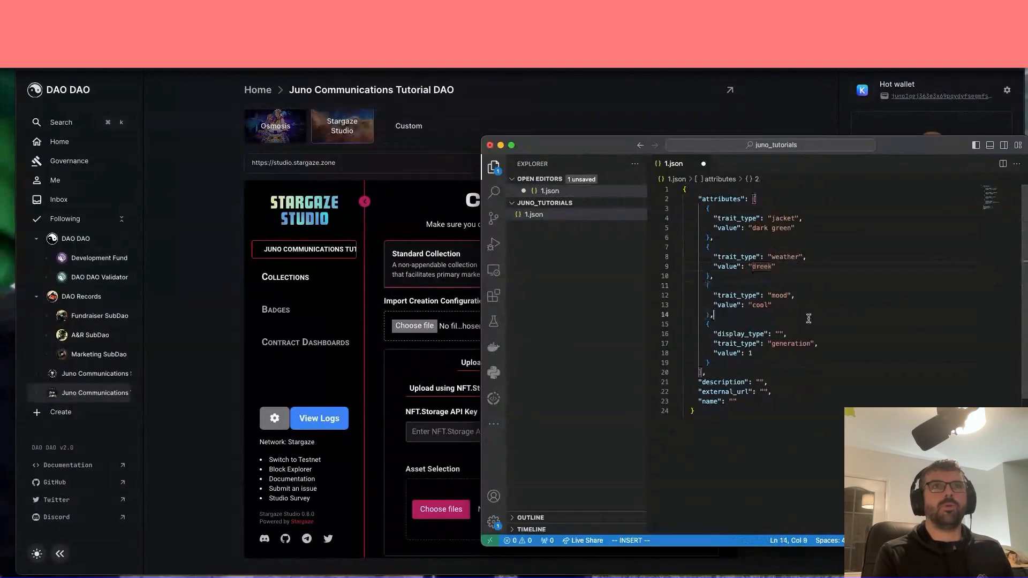
pyautogui.click(820, 420)
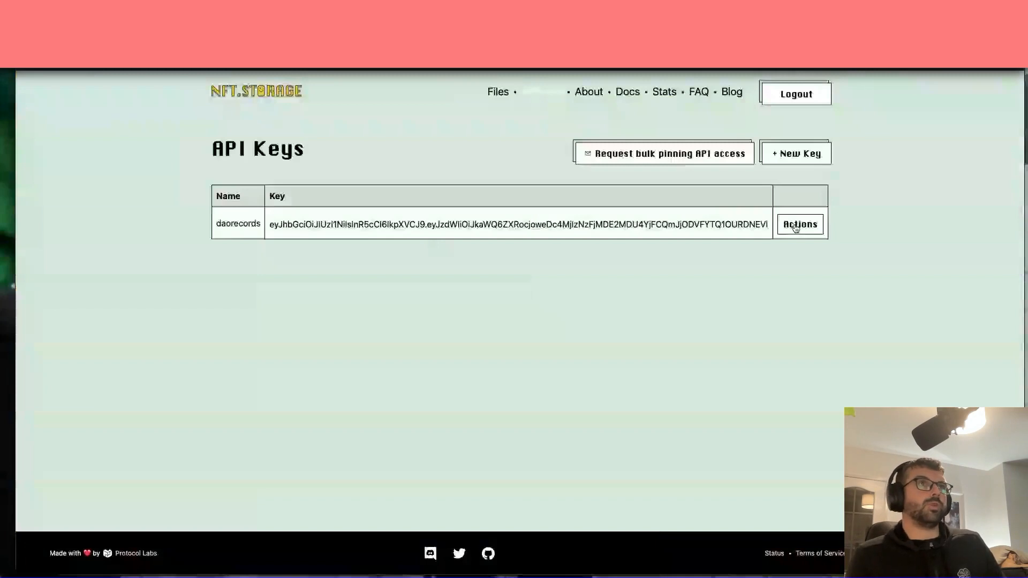
# - Copy the daorecords API key on the NFT.Storage site, look through its Files list, and paste the key into the collection's NFT.Storage API Key field
pyautogui.click(796, 227)
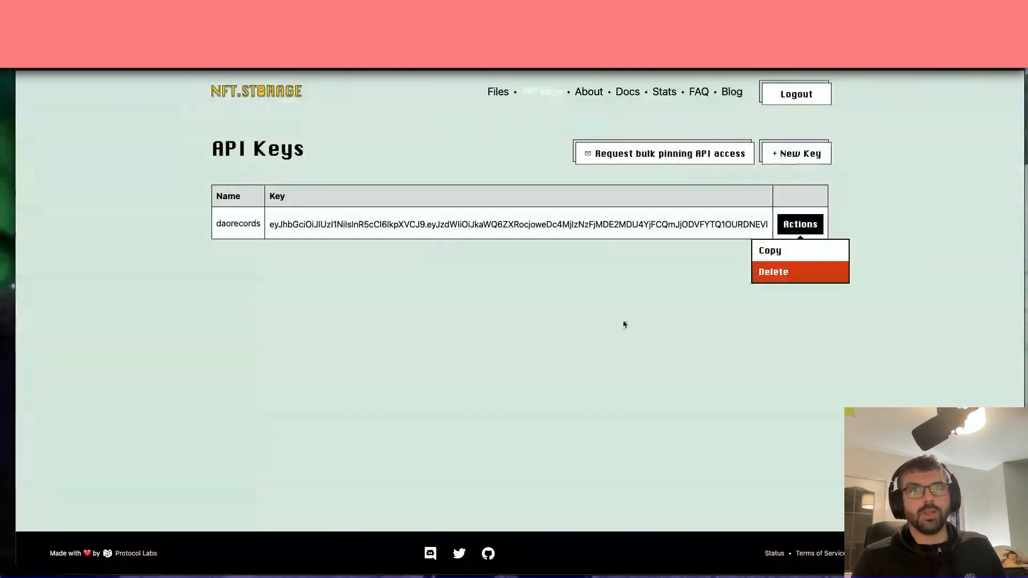
pyautogui.click(170, 40)
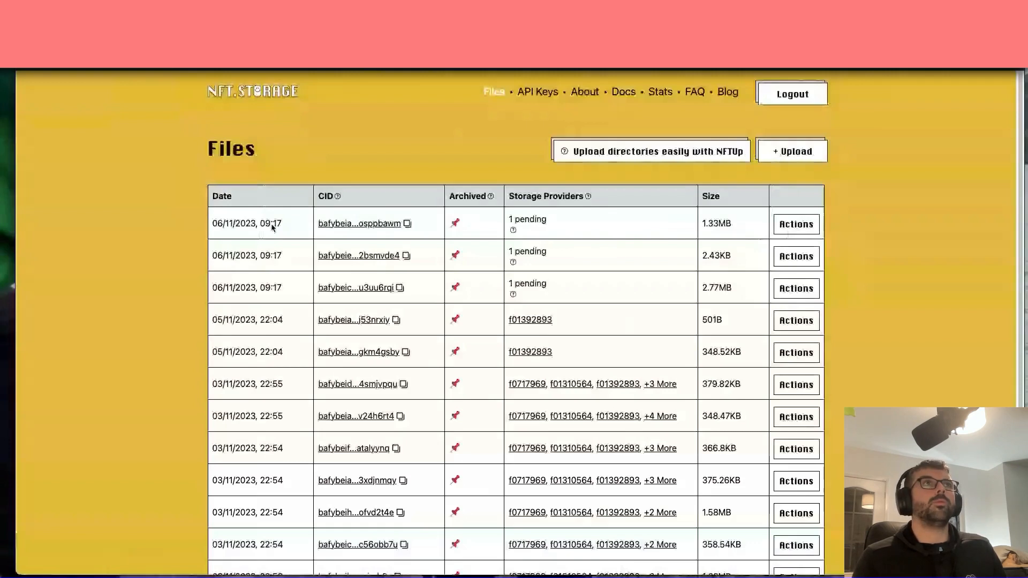
pyautogui.scroll(-3, 681, 392)
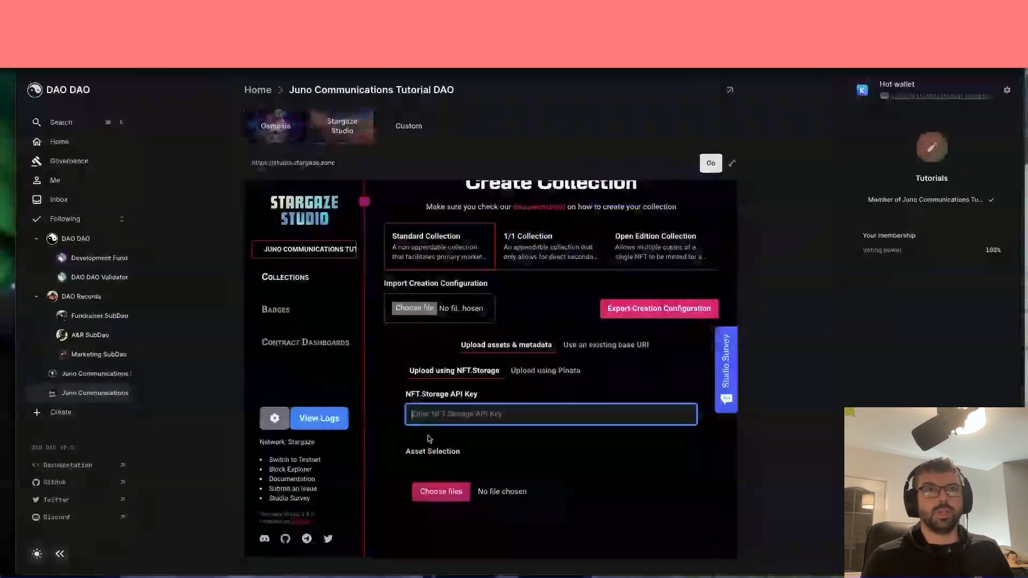
pyautogui.press('super+v')
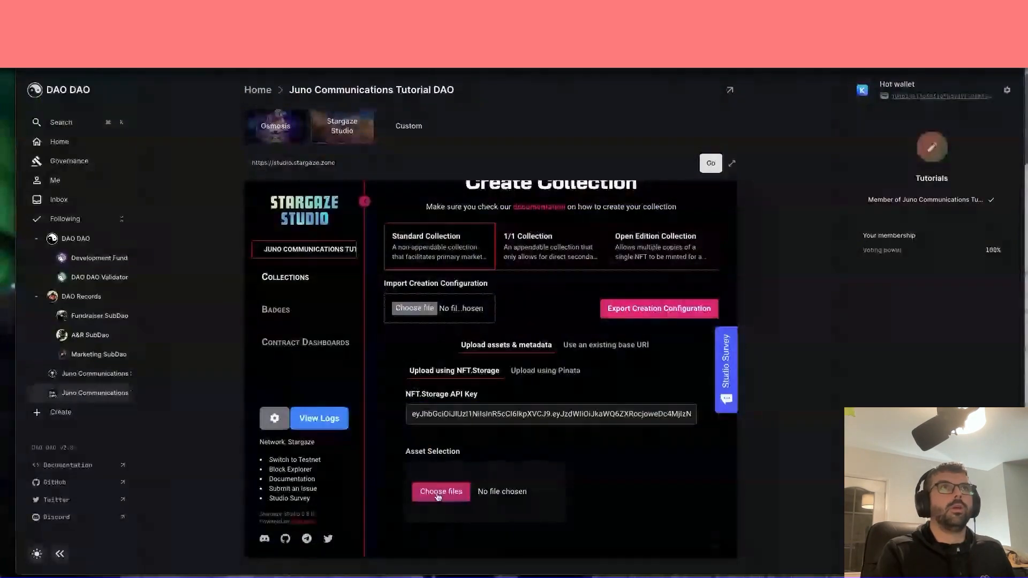
# - Choose the image 1.highlander.png from the Downloads folder as the collection's asset
pyautogui.click(438, 494)
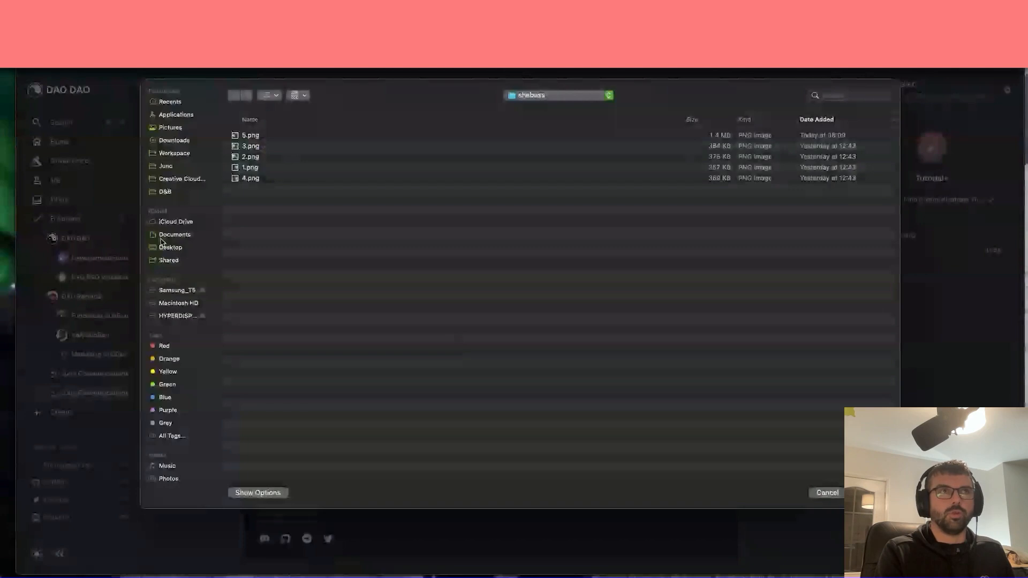
pyautogui.click(172, 141)
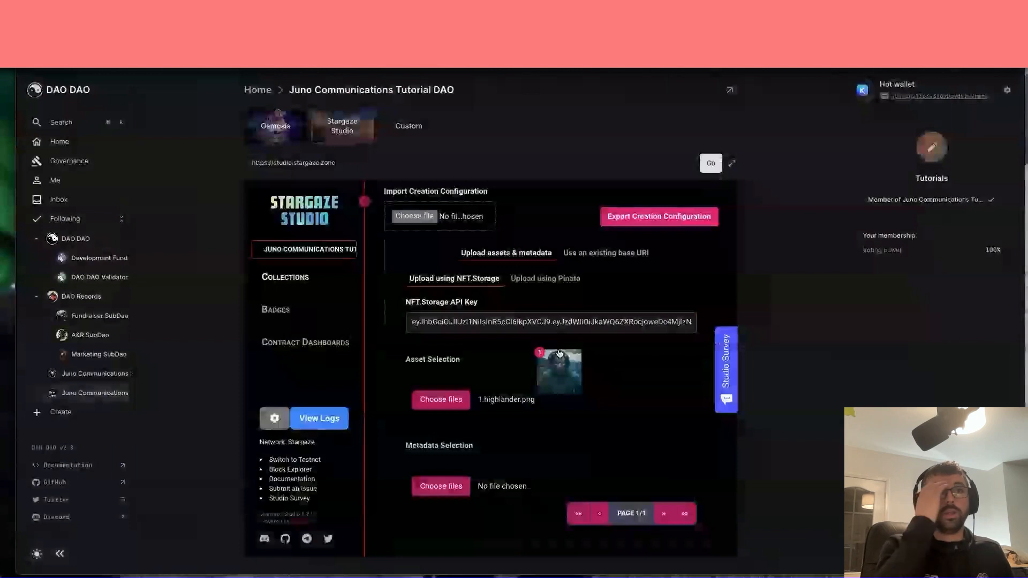
pyautogui.scroll(-1, 541, 474)
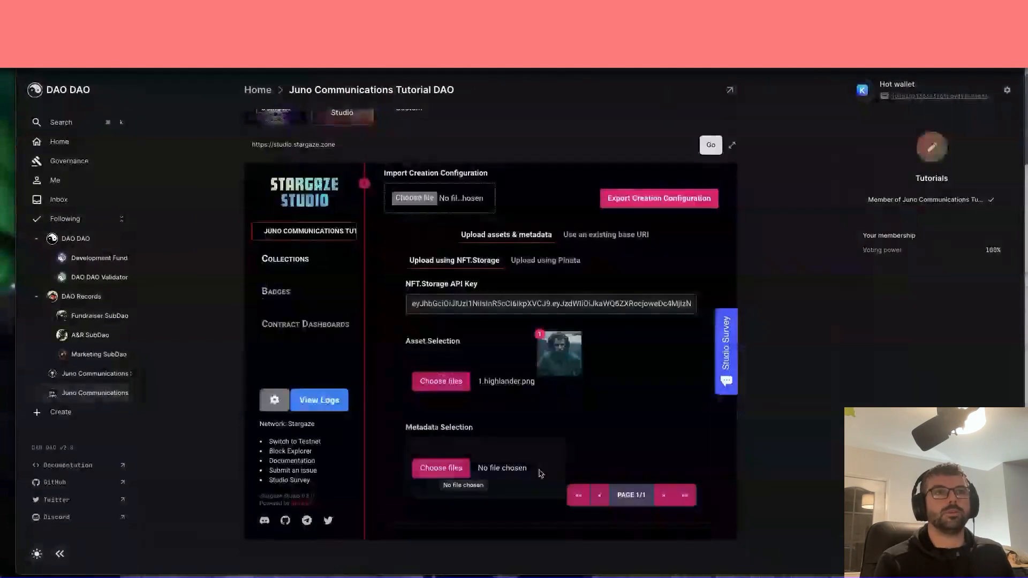
pyautogui.scroll(2, 541, 474)
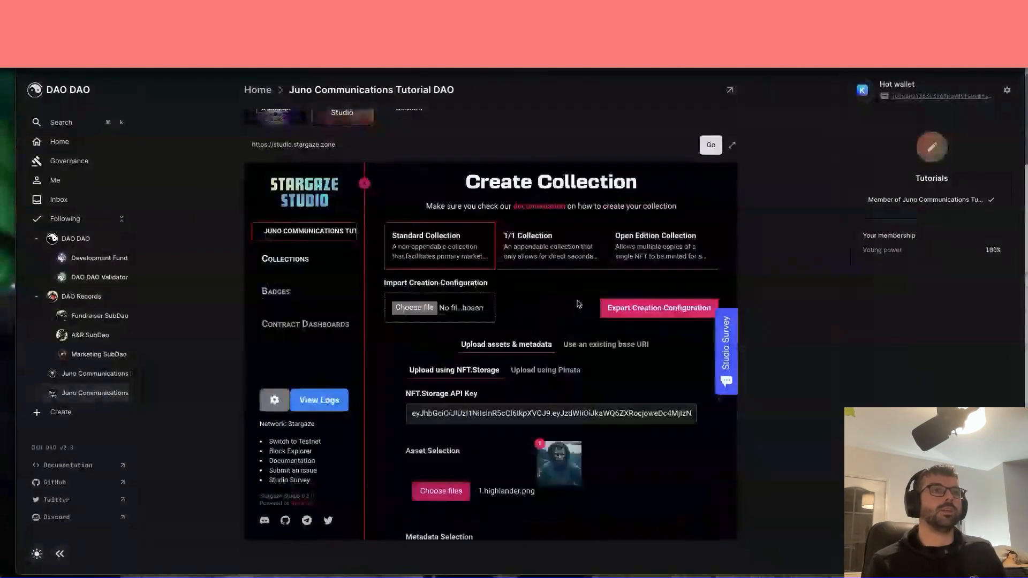
# - Reformat the 1.json metadata document in VS Code, and return to the Stargaze Studio collection form
pyautogui.moveTo(283, 260)
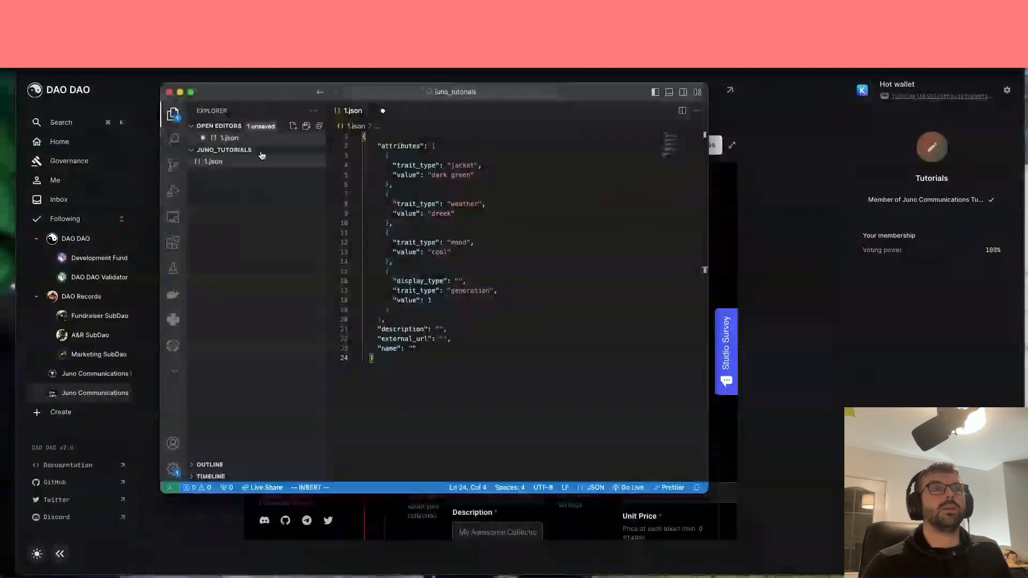
pyautogui.click(491, 322)
pyautogui.press('super+f')
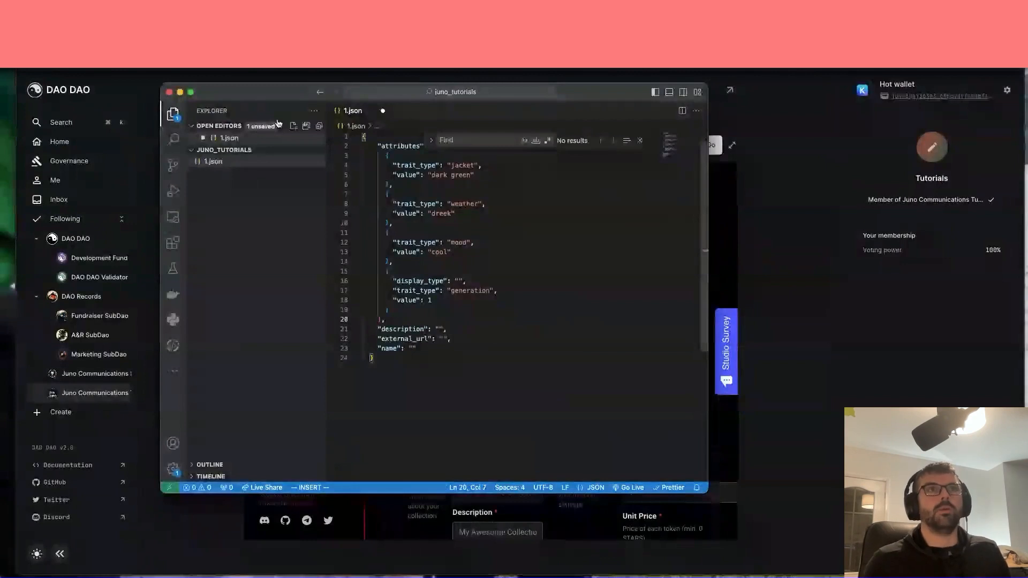
pyautogui.rightClick(538, 311)
pyautogui.click(589, 257)
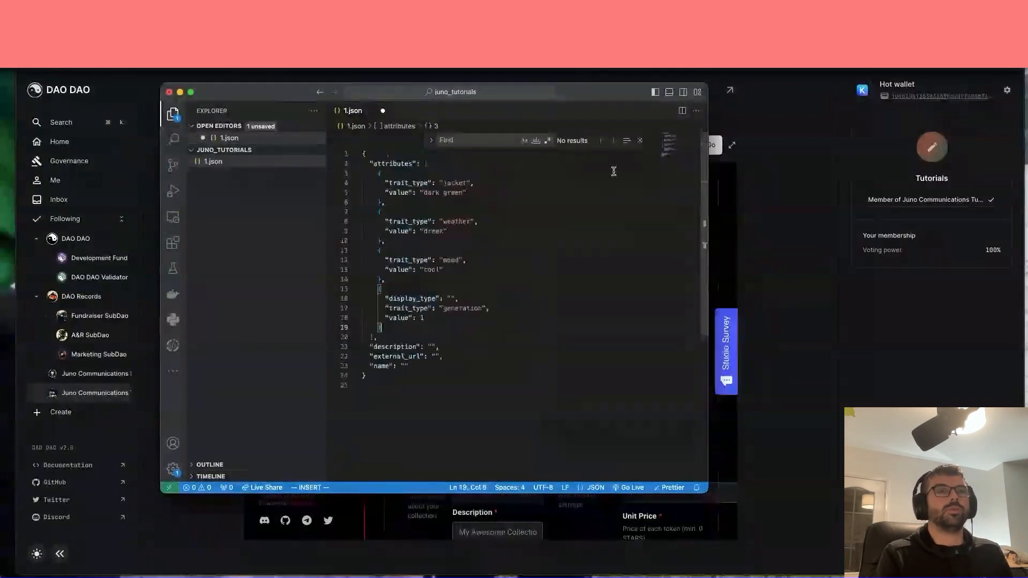
pyautogui.press('Escape')
pyautogui.click(471, 301)
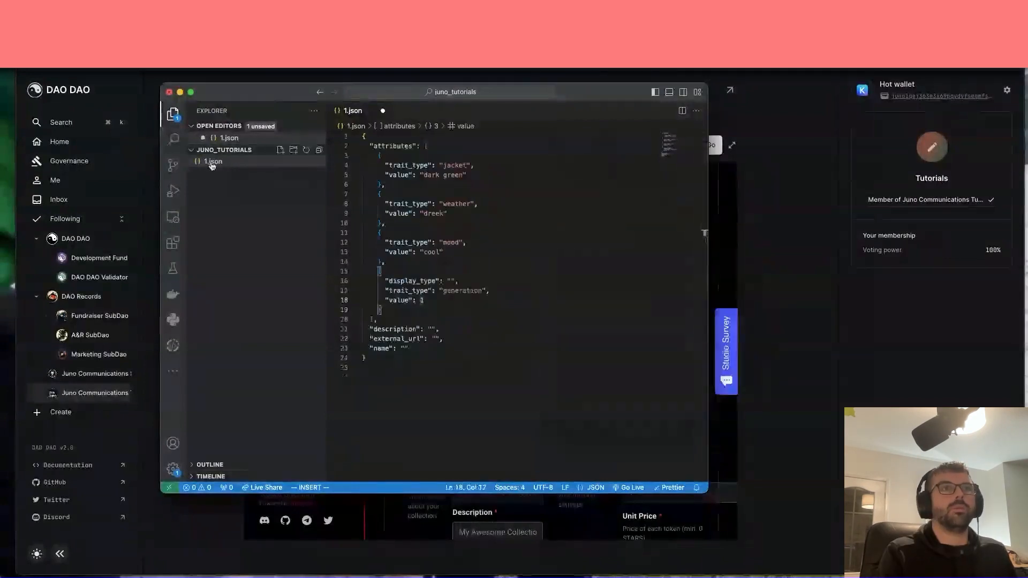
pyautogui.click(63, 6)
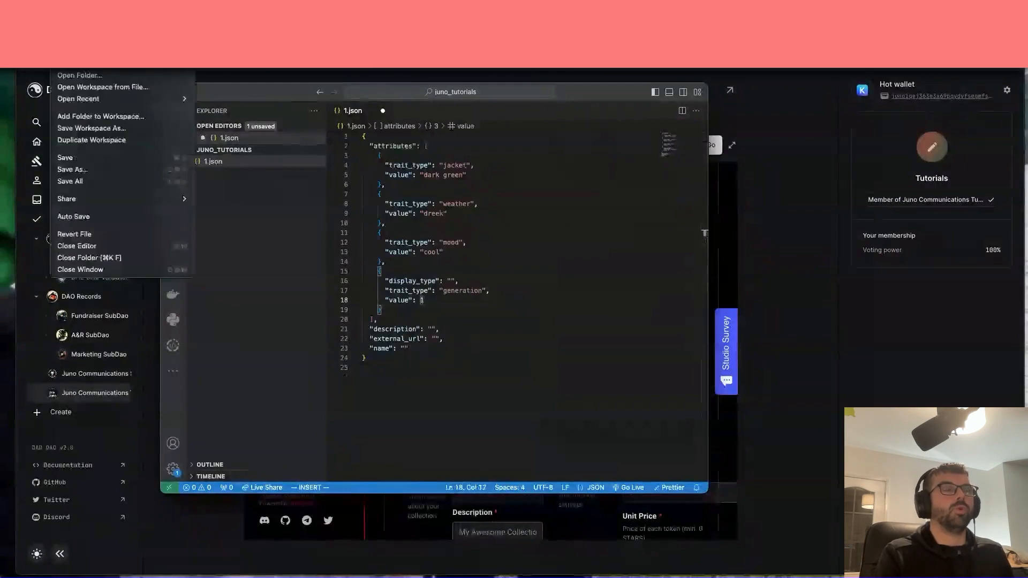
pyautogui.click(944, 354)
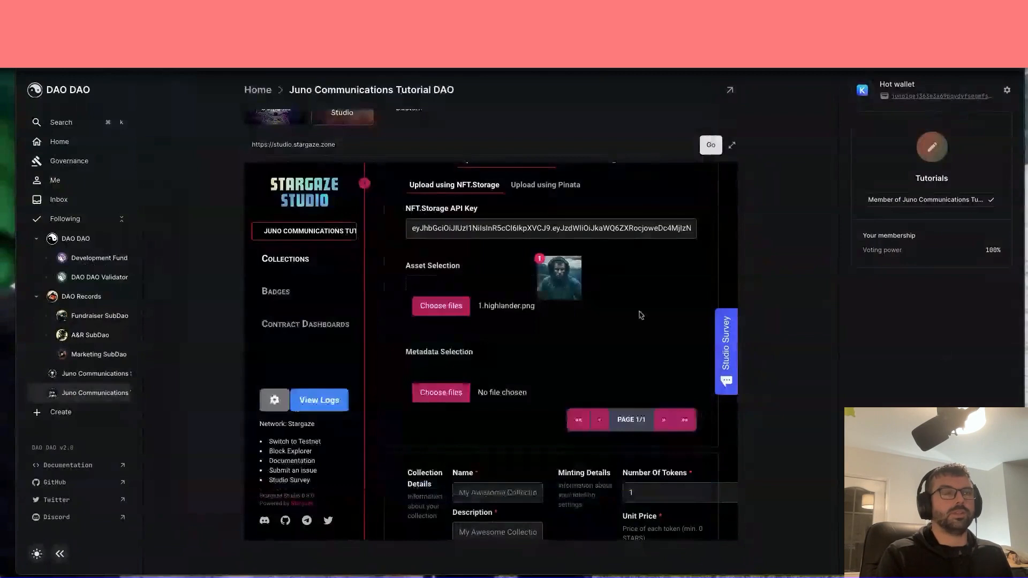
# - Set the collection's name to "Highlander - Mountains" and its description to "Juno Communications Tutorial DAO"
pyautogui.scroll(-2, 641, 315)
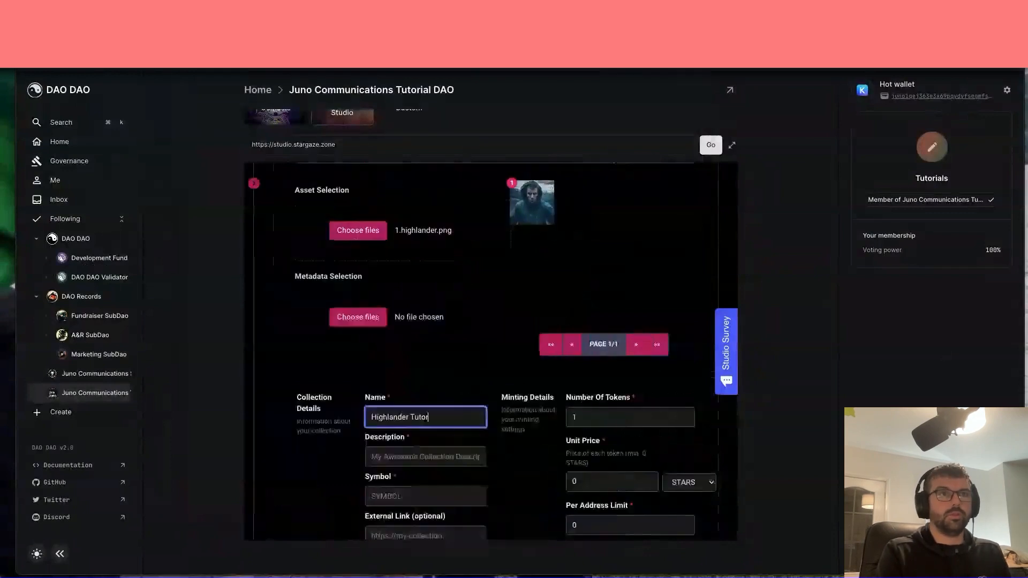
pyautogui.click(426, 456)
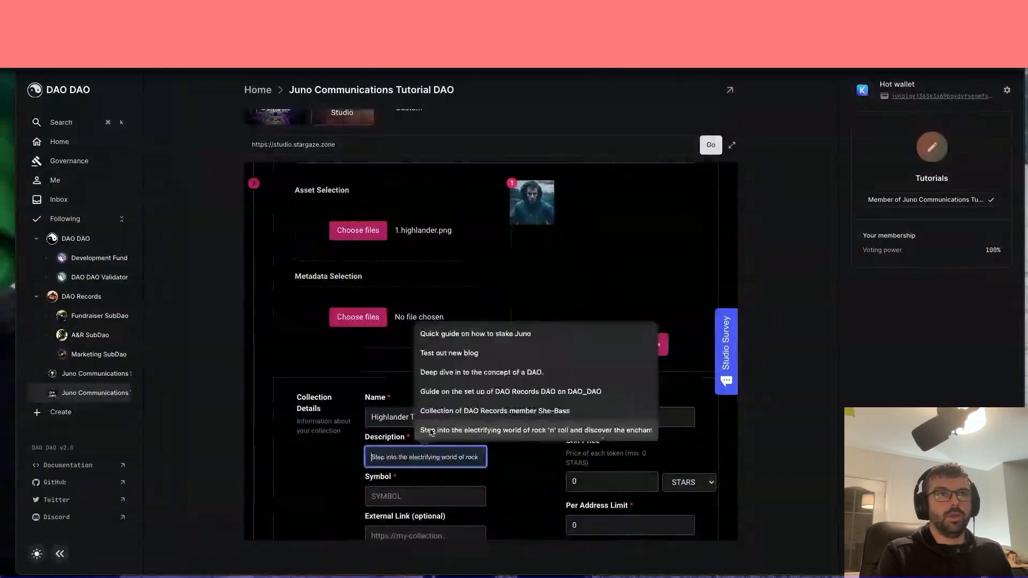
pyautogui.tripleClick(426, 417)
pyautogui.write('J')
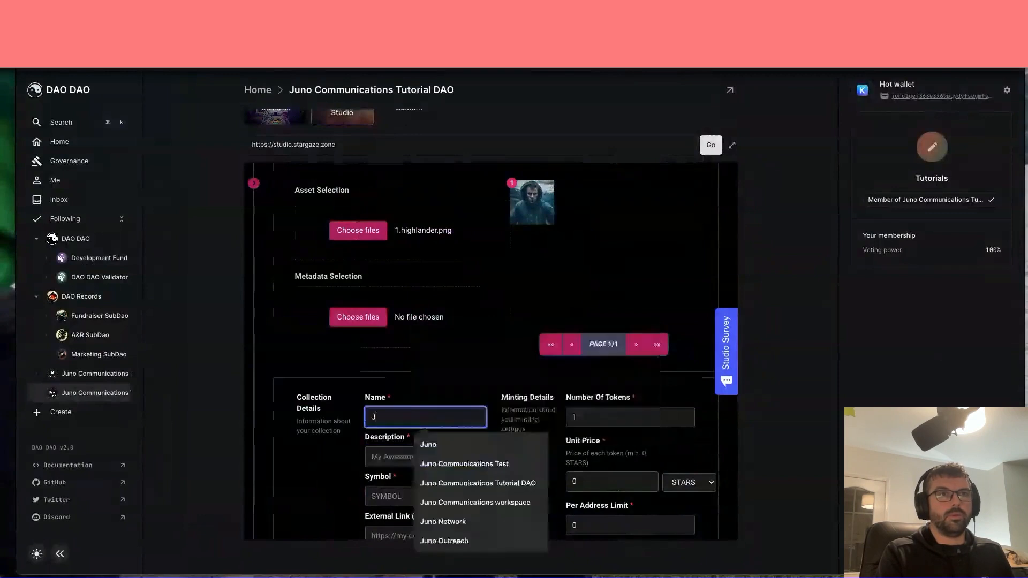
pyautogui.write('uno Communications Tutorial DAO')
pyautogui.click(444, 465)
pyautogui.click(394, 454)
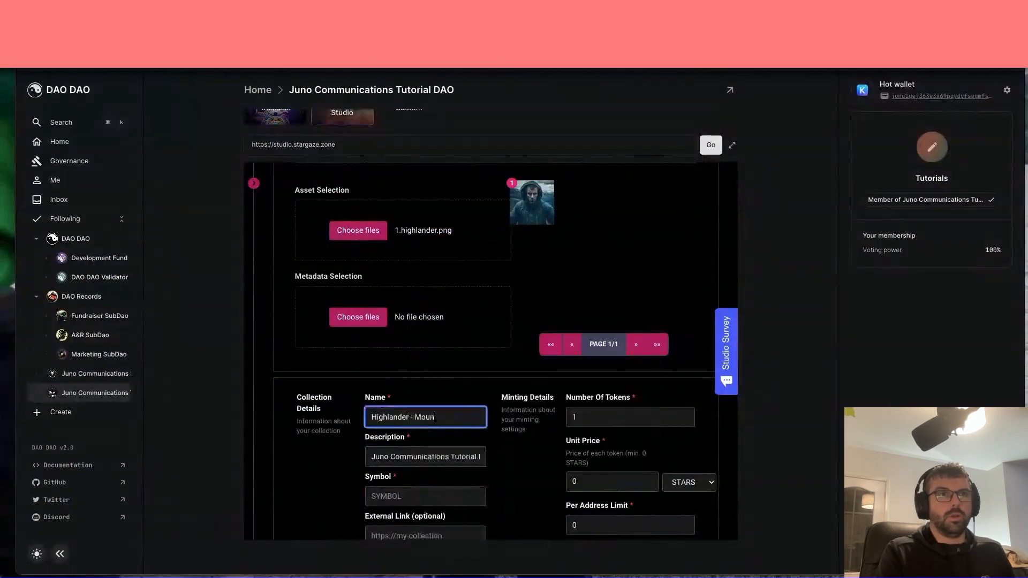
pyautogui.write('ntains')
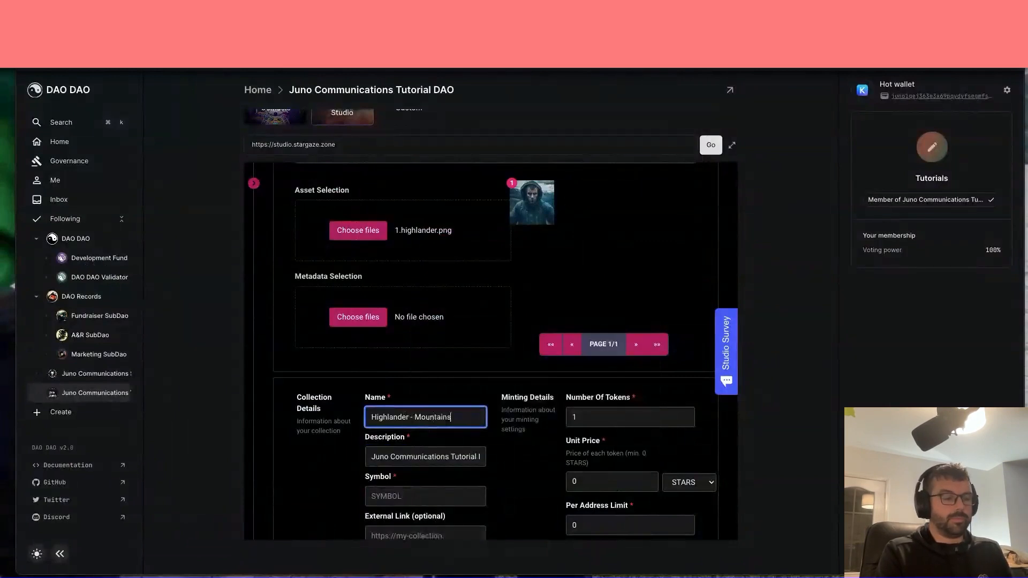
# - Set the collection's symbol to RAIN
pyautogui.click(616, 419)
pyautogui.click(415, 497)
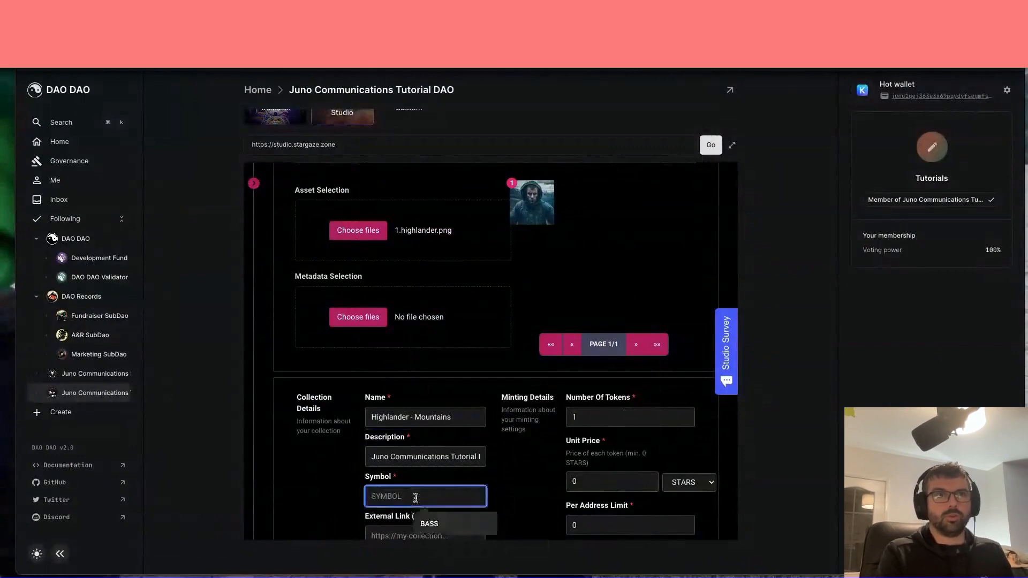
pyautogui.press('Escape')
pyautogui.write('RAIN')
pyautogui.press('Tab')
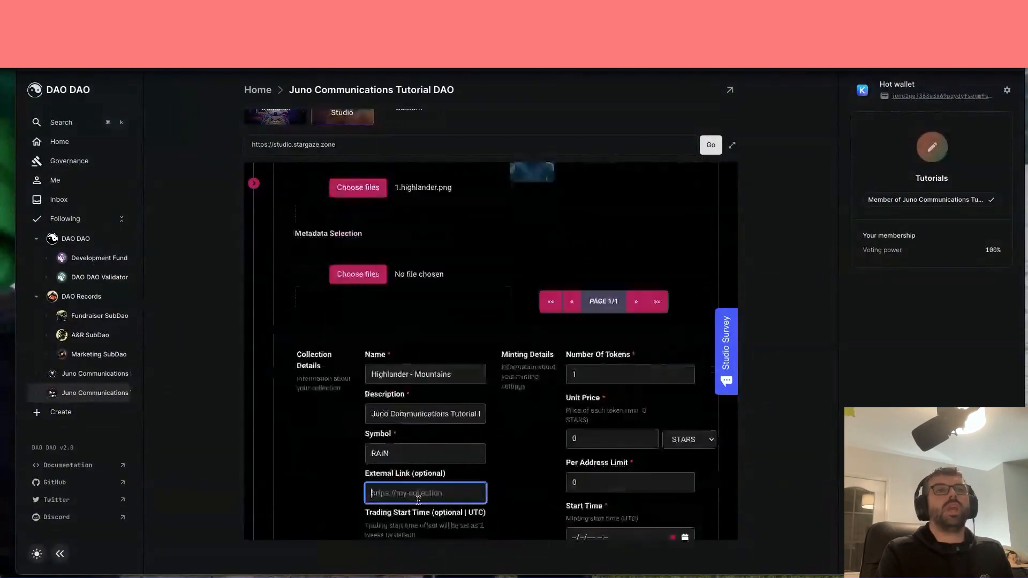
pyautogui.scroll(-1, 423, 499)
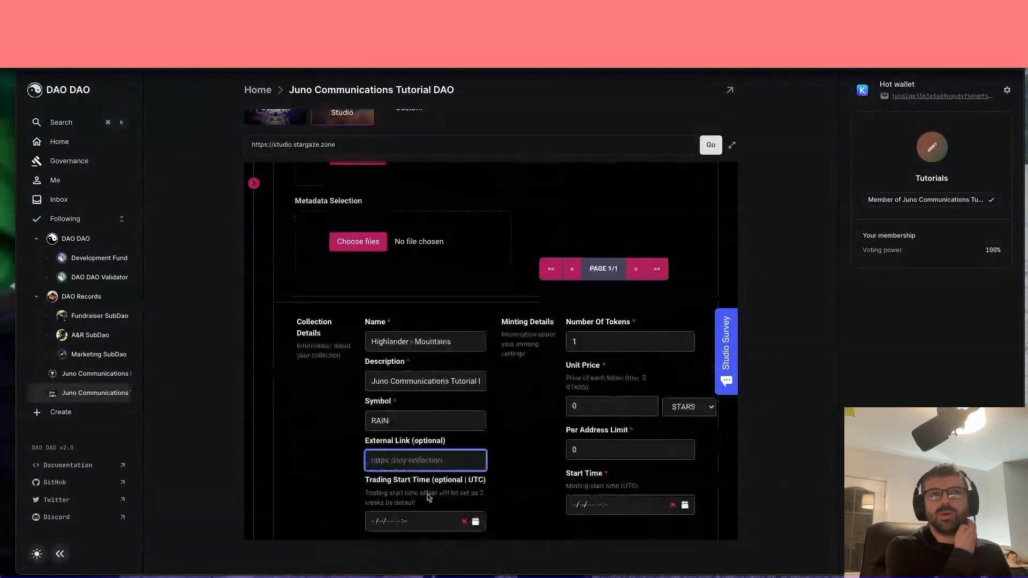
# - Set the minting details to a unit price of 2000 STARS, a per address limit of 1 and a start time of 7/11/2023 0:00
pyautogui.click(589, 409)
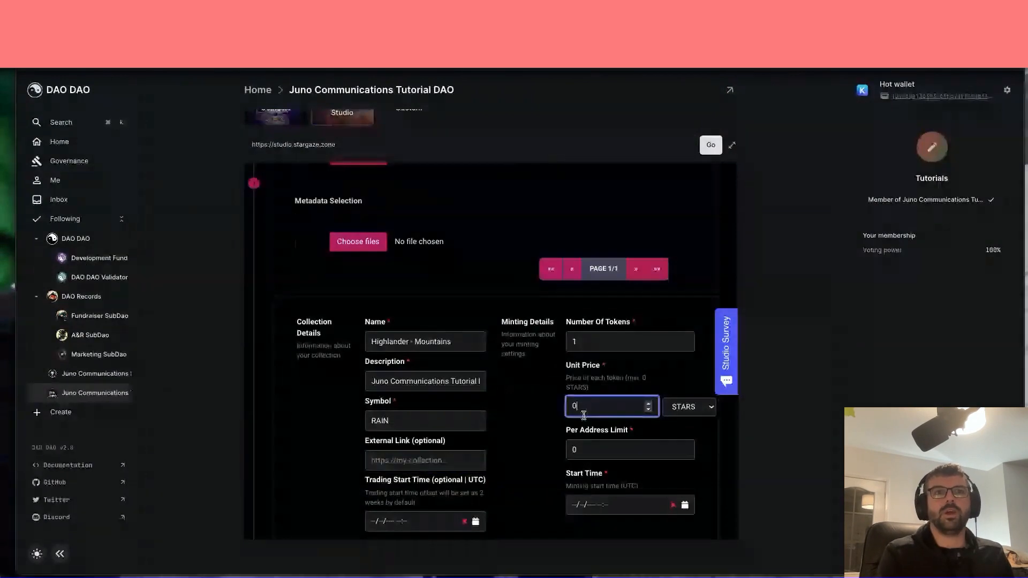
pyautogui.press('BackSpace')
pyautogui.write('2000')
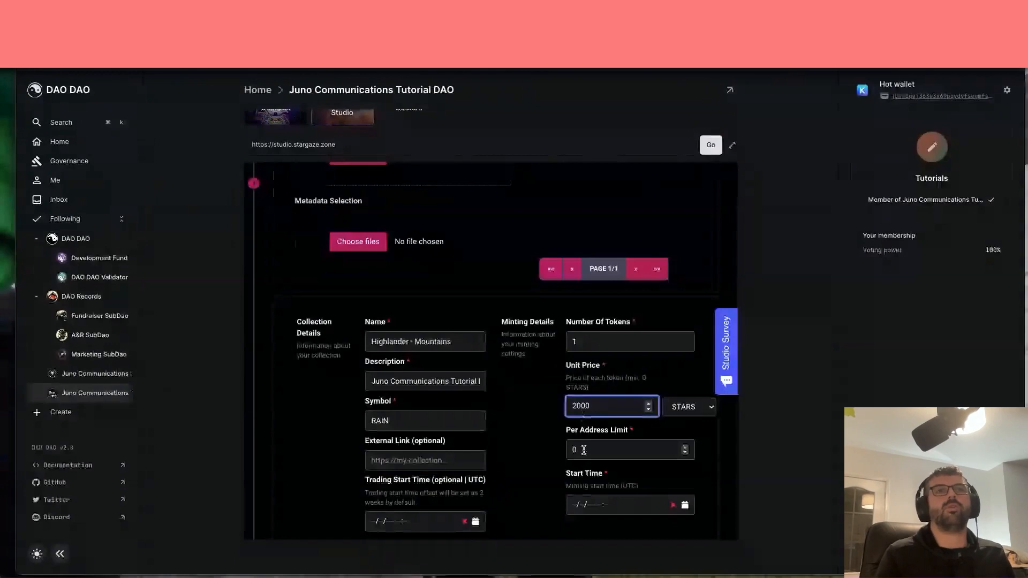
pyautogui.click(597, 457)
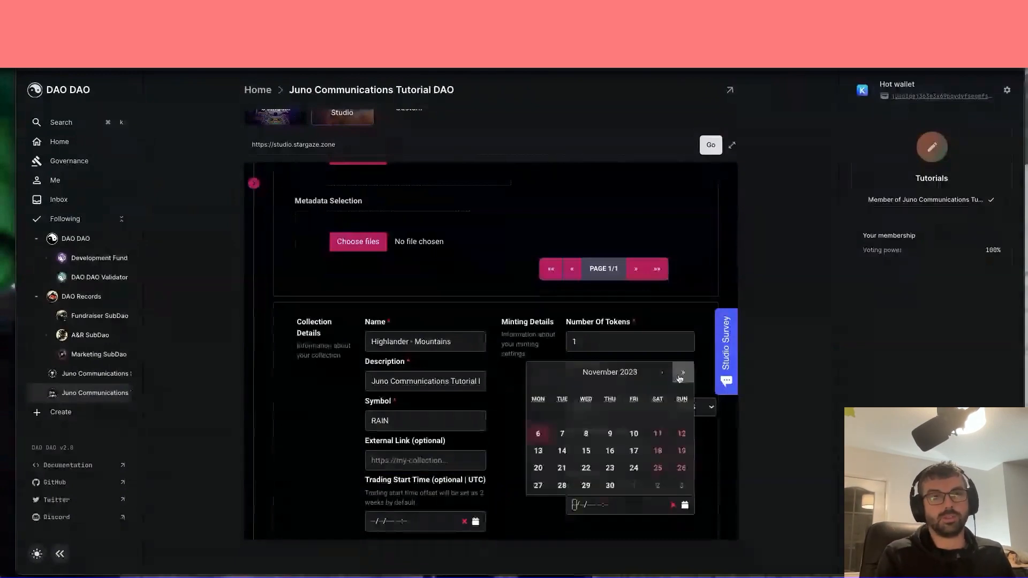
pyautogui.click(563, 434)
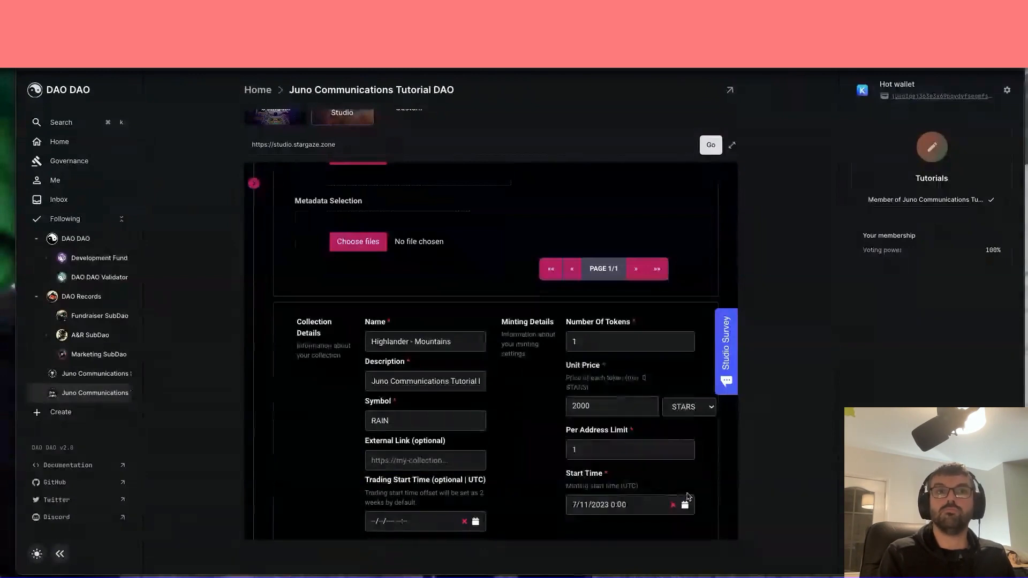
# - Choose 1.highlander.png as the cover image and fill in the payment address with the DAO's Stargaze account address
pyautogui.scroll(-2, 587, 532)
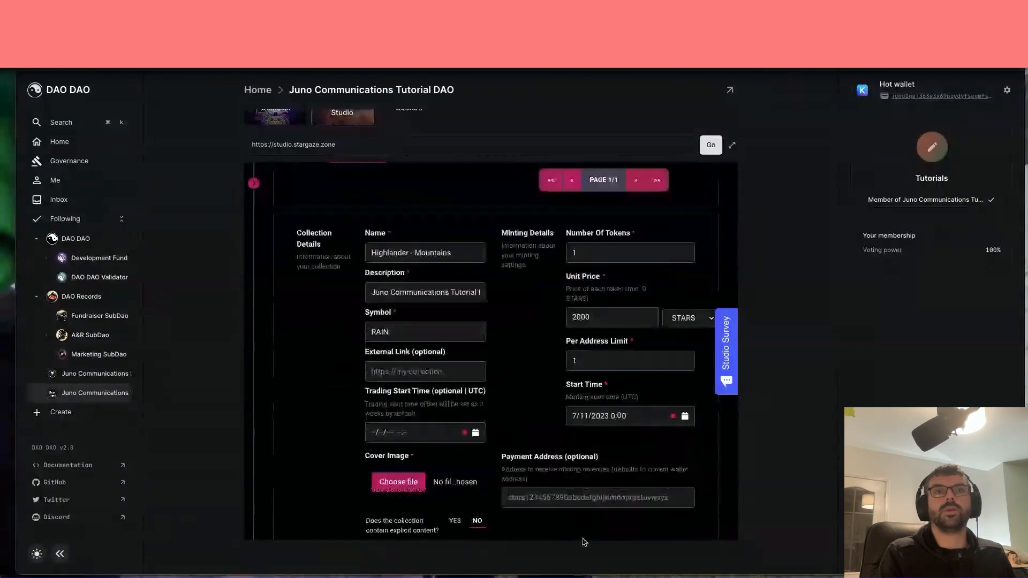
pyautogui.scroll(-2, 584, 542)
pyautogui.click(595, 392)
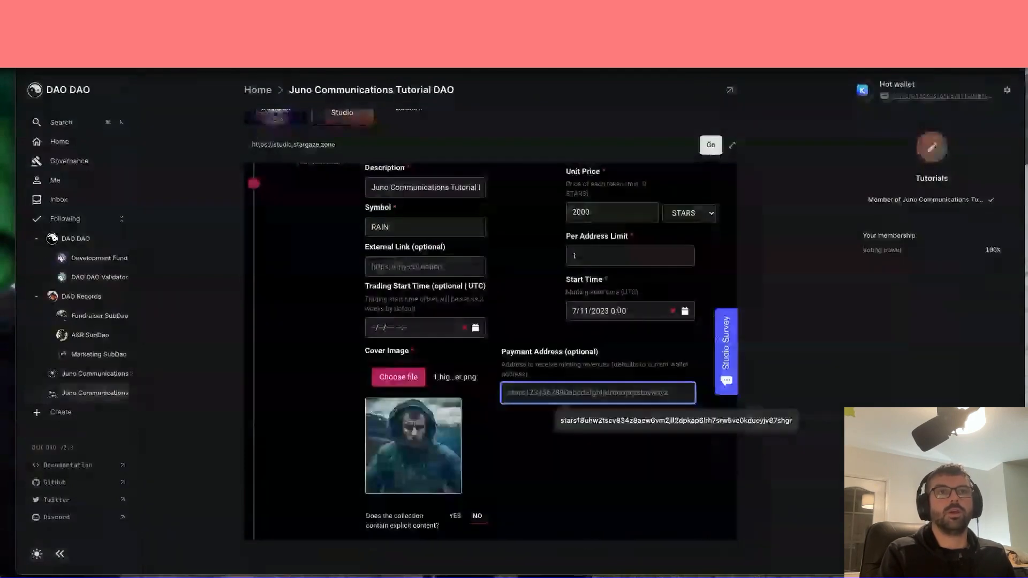
pyautogui.click(879, 45)
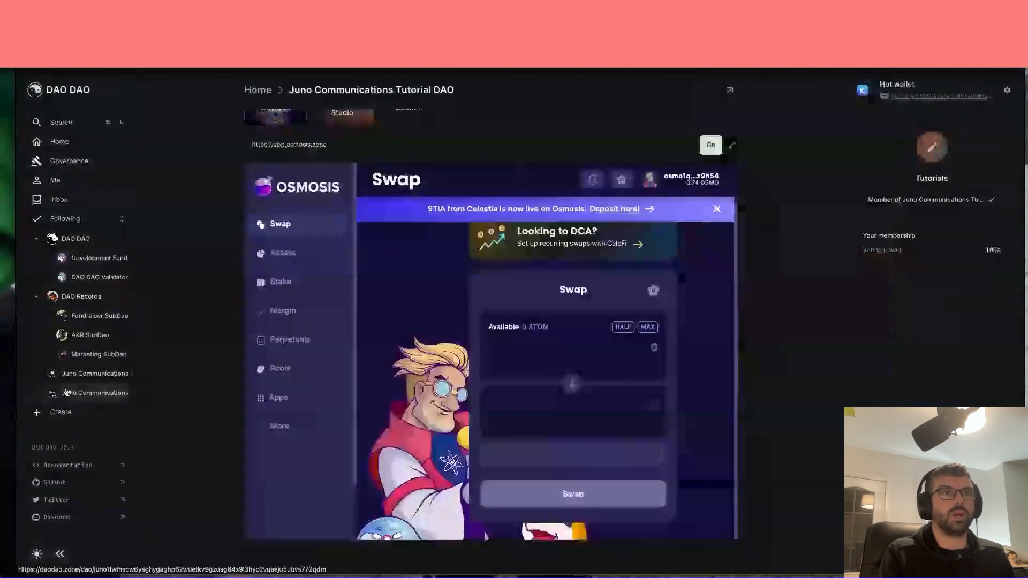
pyautogui.click(65, 392)
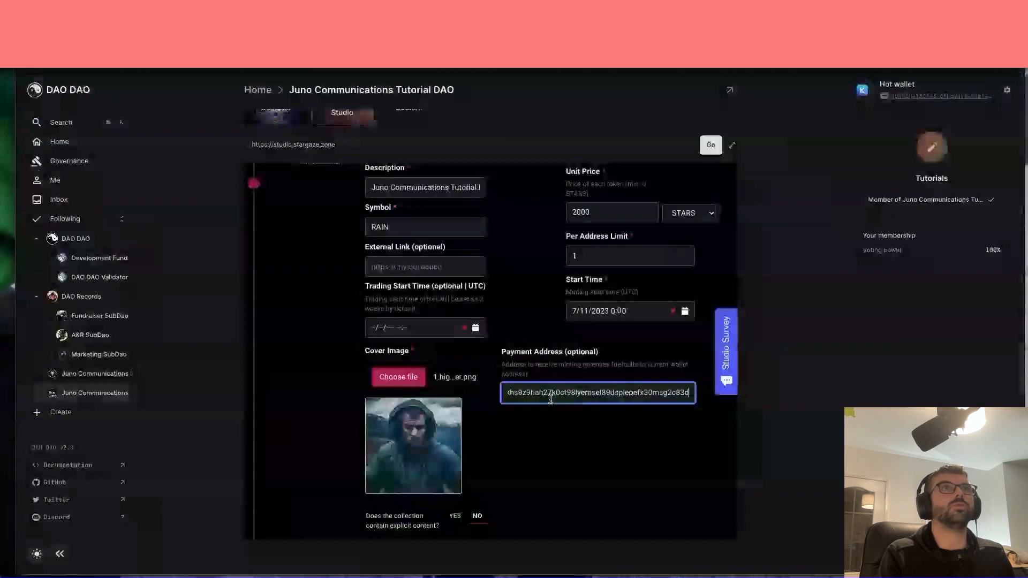
pyautogui.click(631, 502)
# - Select 1.json from the Downloads folder as the collection's metadata file
pyautogui.scroll(-1, 631, 502)
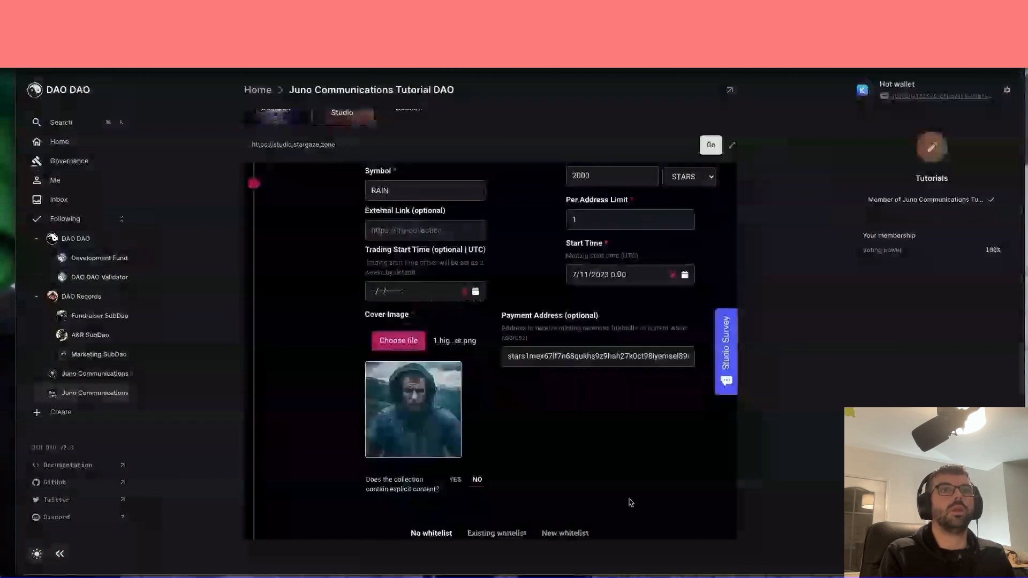
pyautogui.scroll(-2, 631, 502)
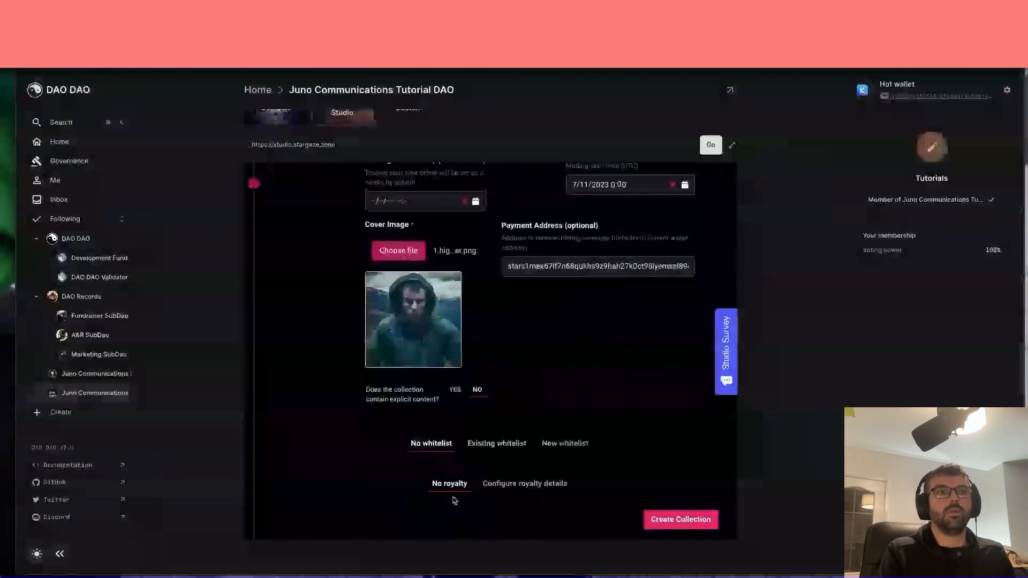
pyautogui.scroll(7, 614, 348)
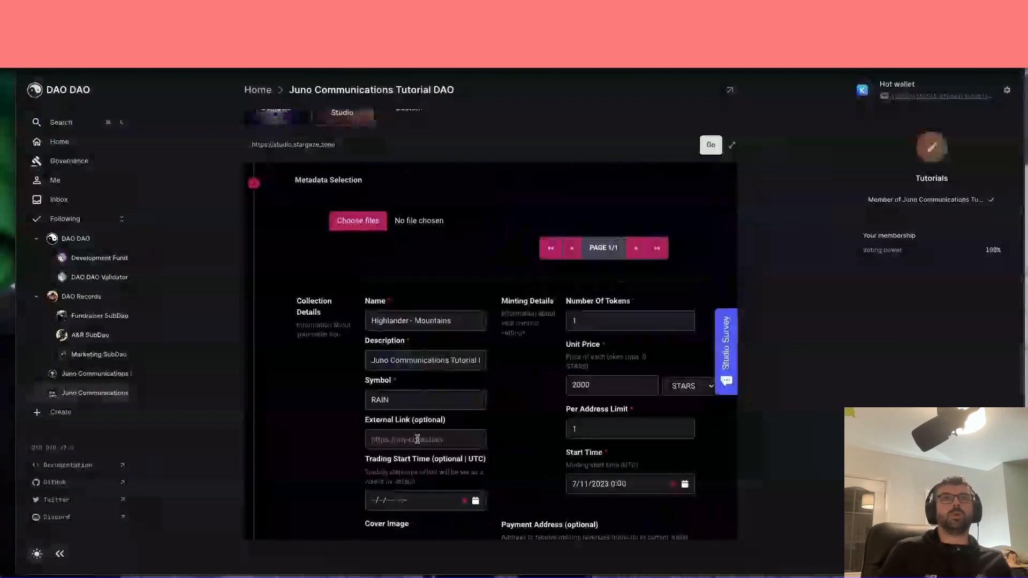
pyautogui.scroll(7, 515, 432)
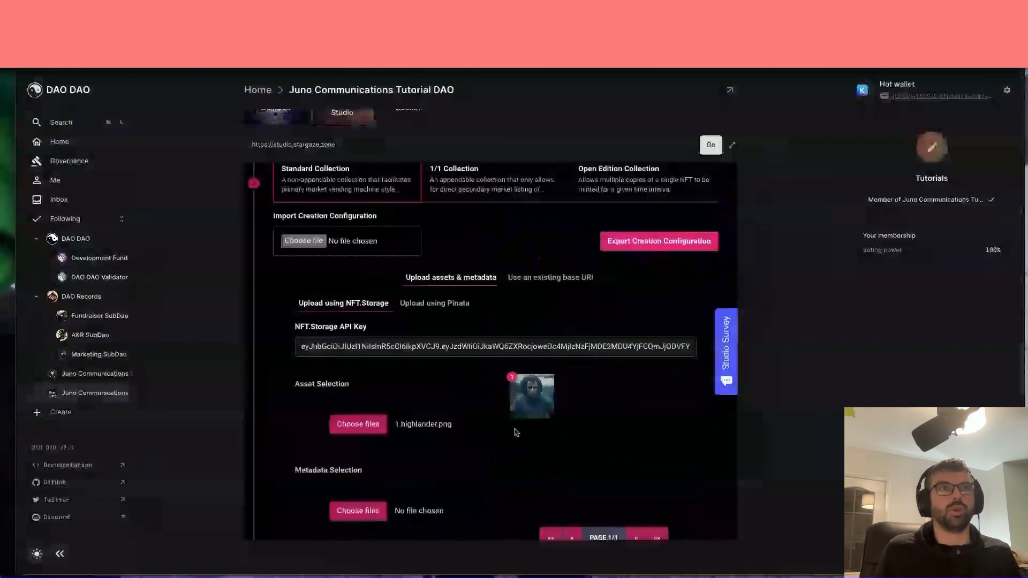
pyautogui.scroll(2, 541, 304)
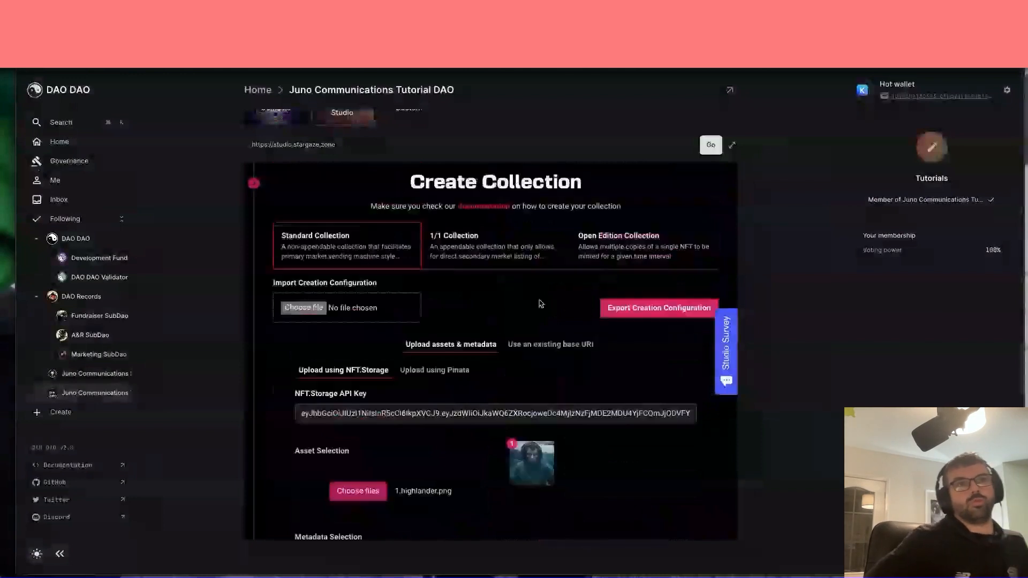
pyautogui.scroll(-2, 347, 350)
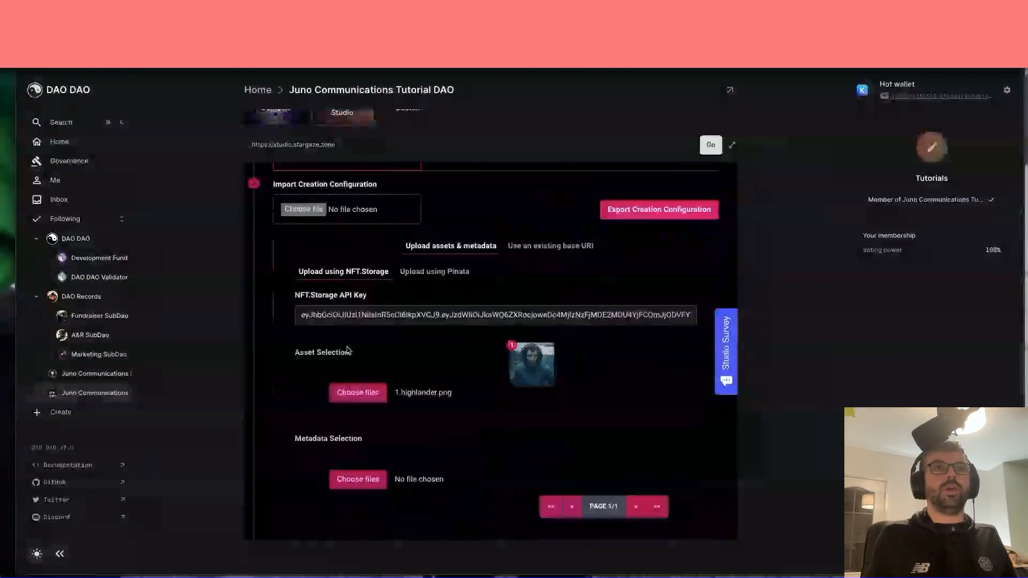
pyautogui.click(358, 479)
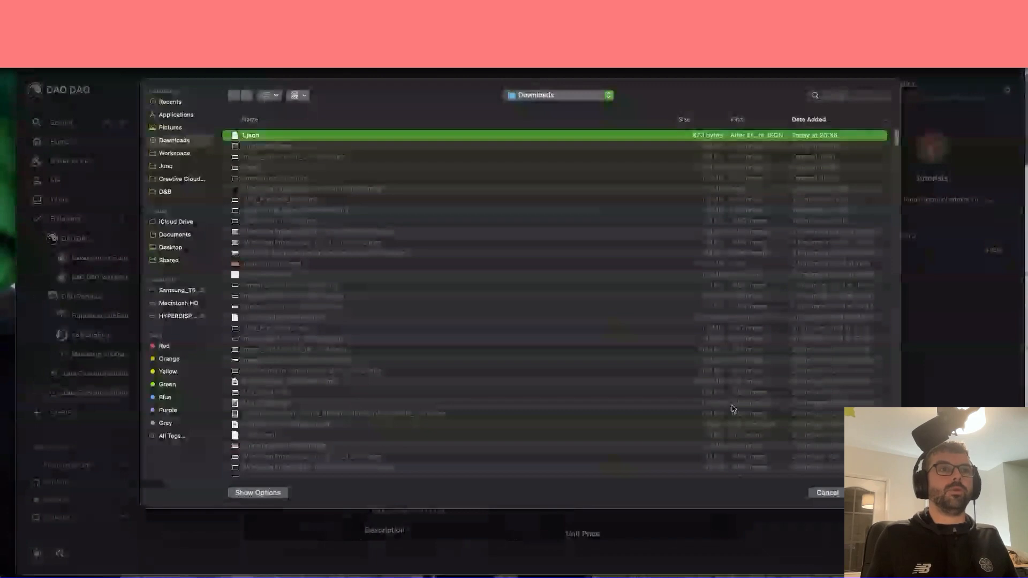
pyautogui.press('Return')
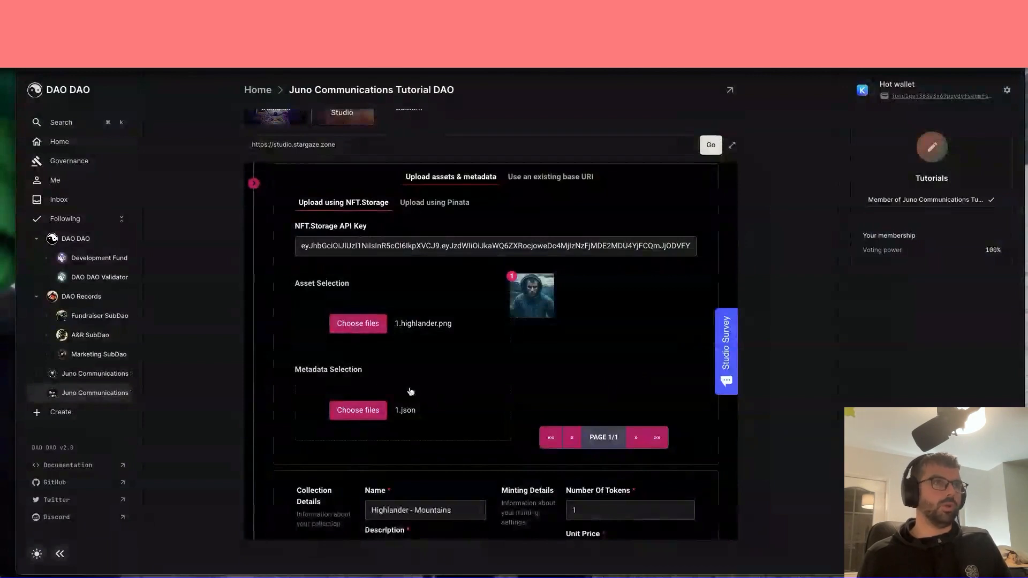
# - Try to create the collection with no whitelist and no royalty, and recheck the form's entries
pyautogui.scroll(-5, 663, 427)
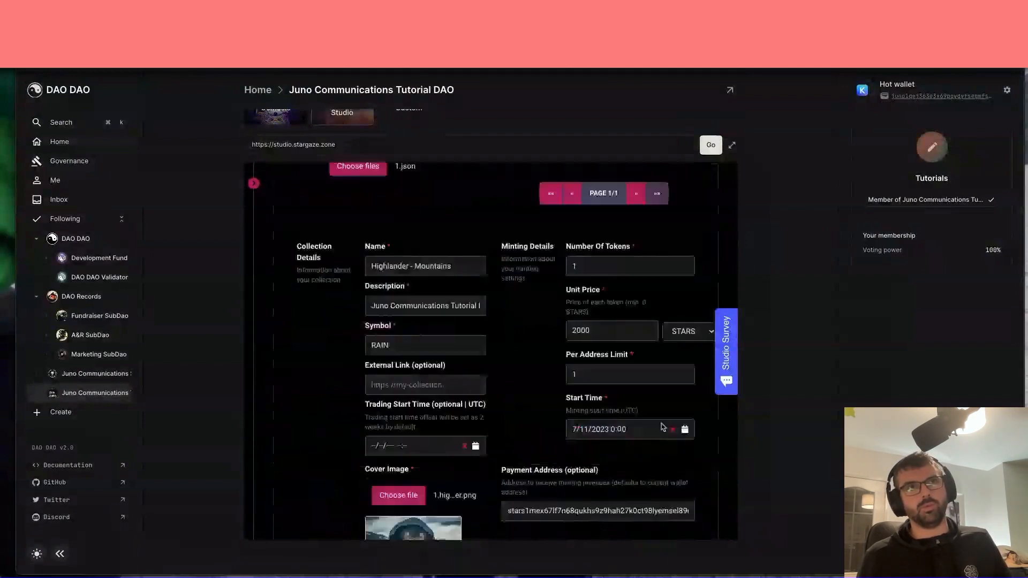
pyautogui.scroll(-5, 537, 253)
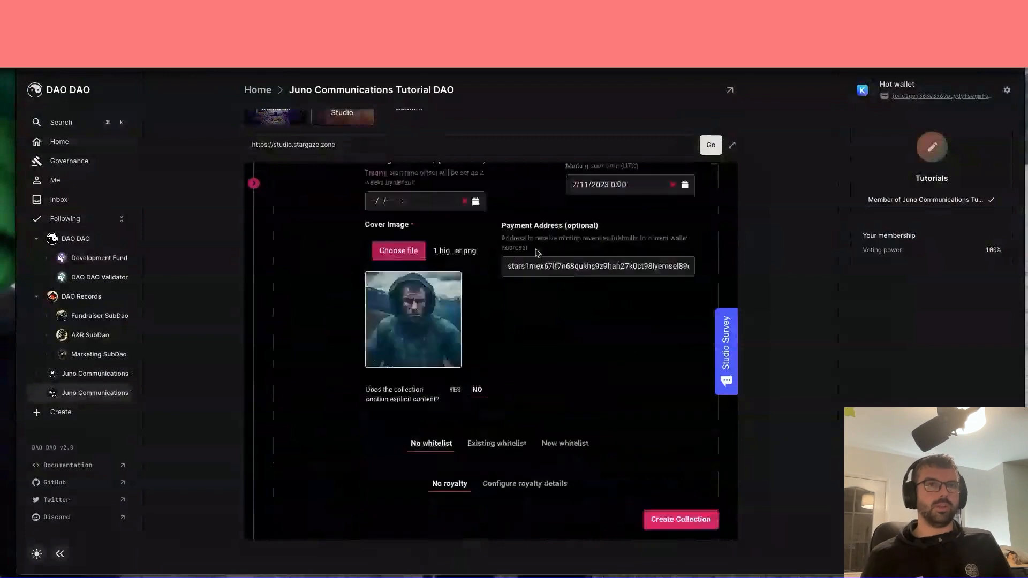
pyautogui.click(675, 522)
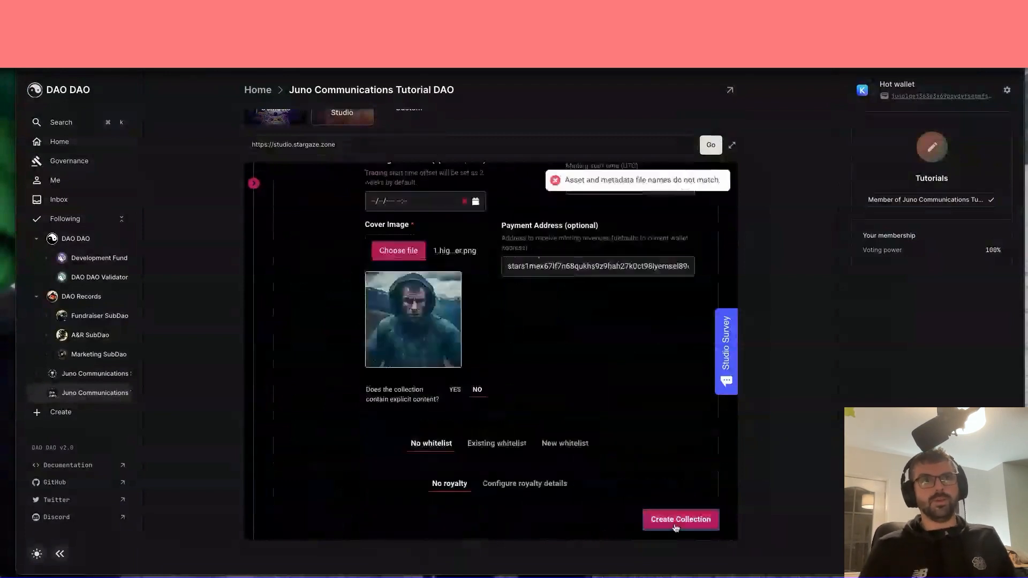
pyautogui.scroll(5, 613, 330)
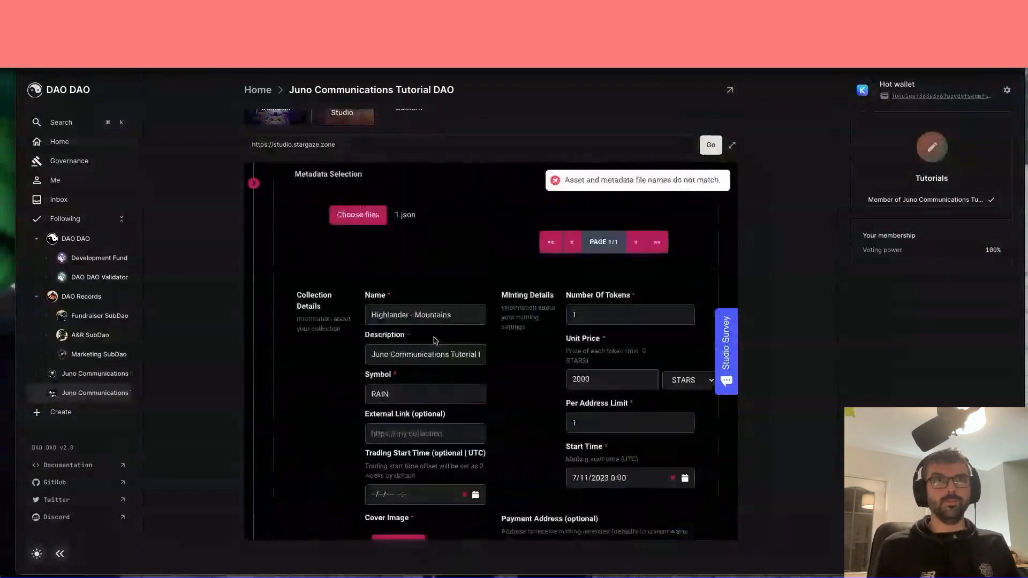
pyautogui.scroll(-5, 669, 402)
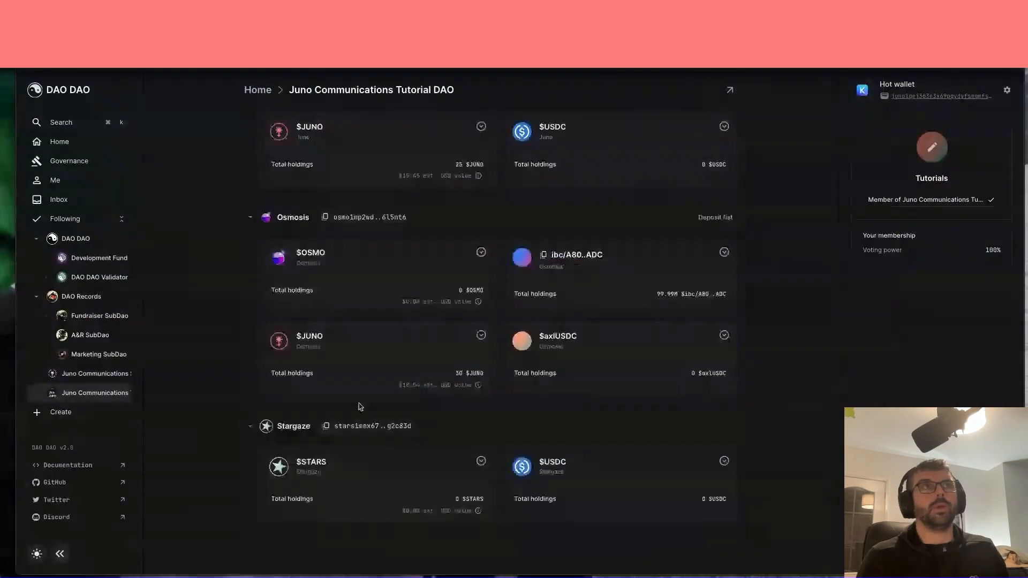
# - Replace the metadata file with 1.highlander.json and create the collection, agreeing to the terms and confirming the parameters
pyautogui.press('super+r')
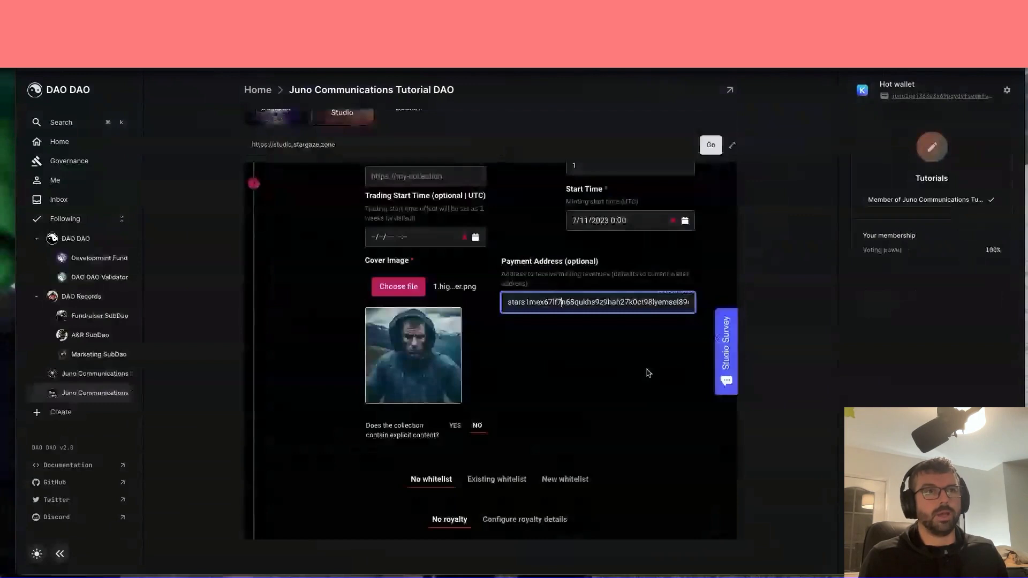
pyautogui.scroll(5, 434, 272)
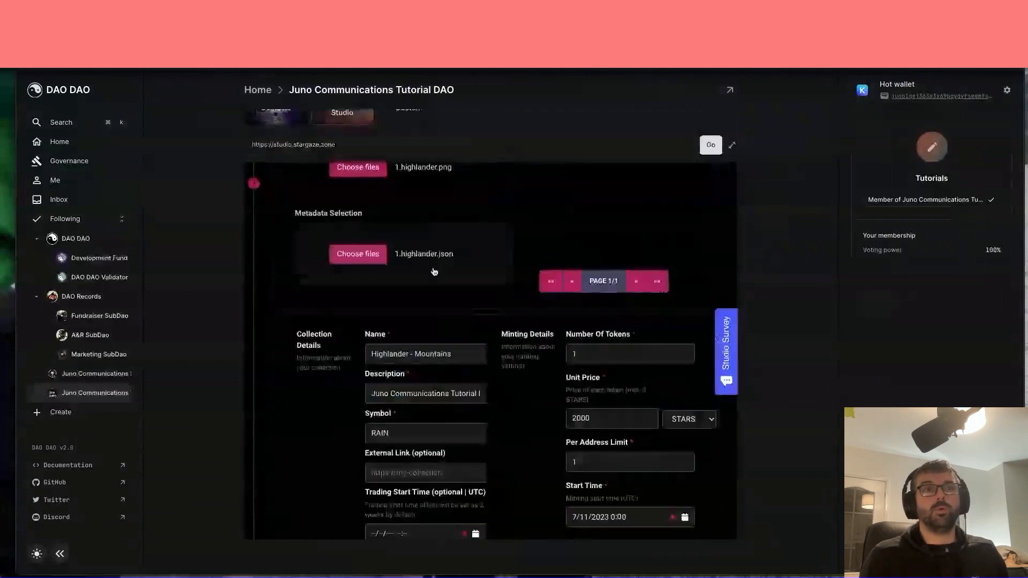
pyautogui.scroll(-6, 434, 272)
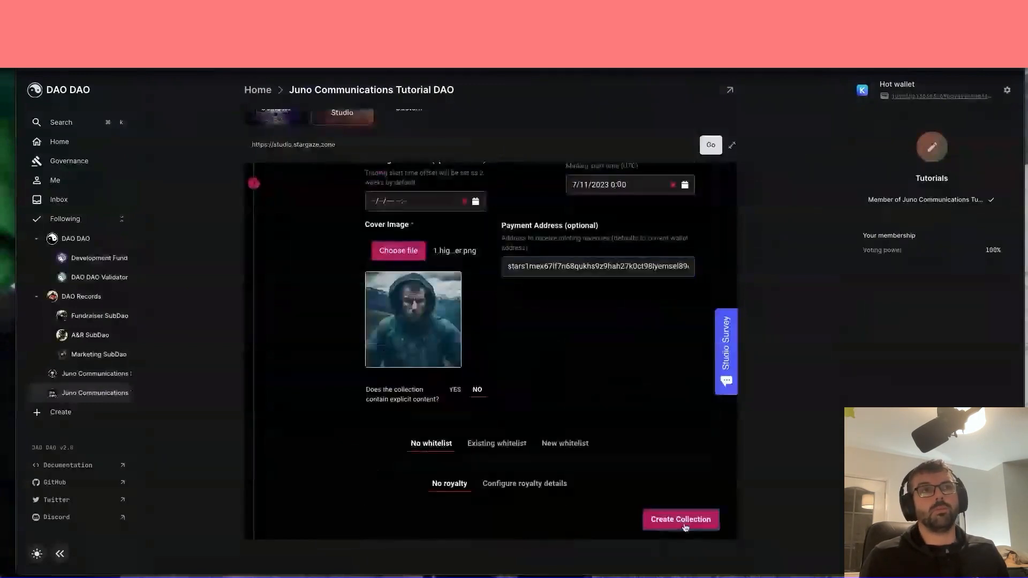
pyautogui.click(686, 527)
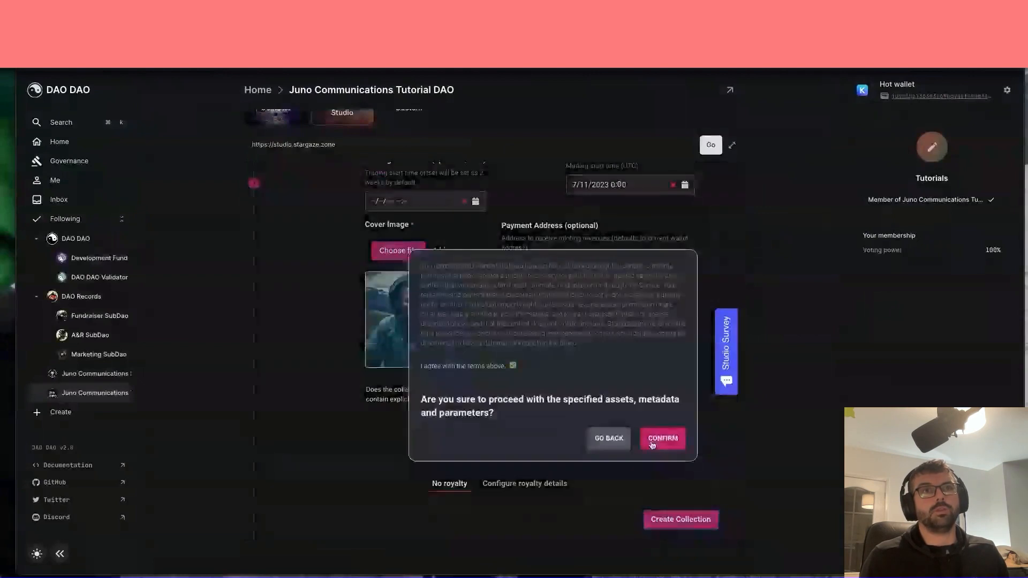
pyautogui.click(652, 440)
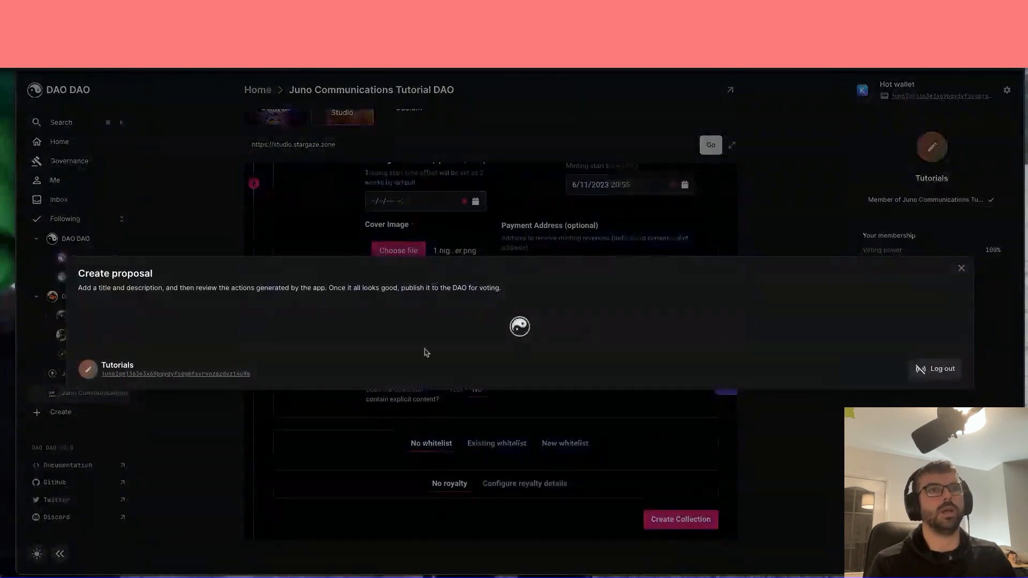
# - Enter "Create NFT on stargaze using DAO DAO Polytone." as both the proposal's name and its description
pyautogui.write('C')
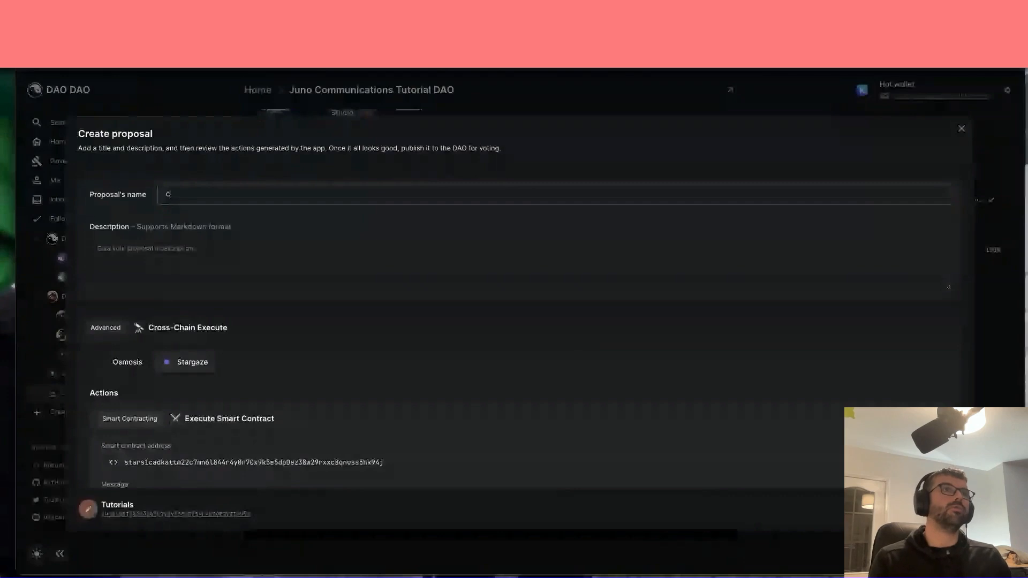
pyautogui.write('reate NFT on stargaze us')
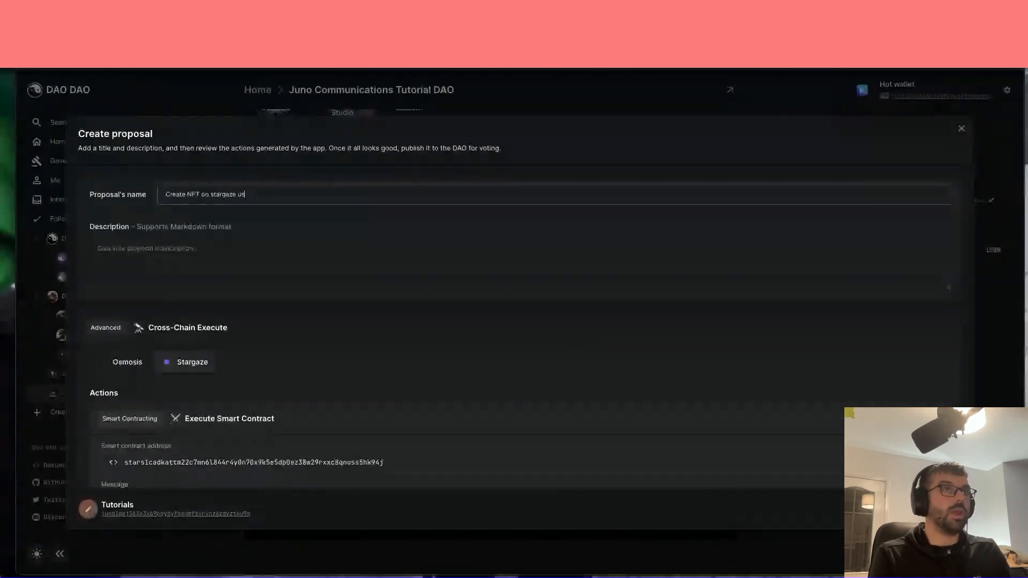
pyautogui.write('ing DAO DAO ')
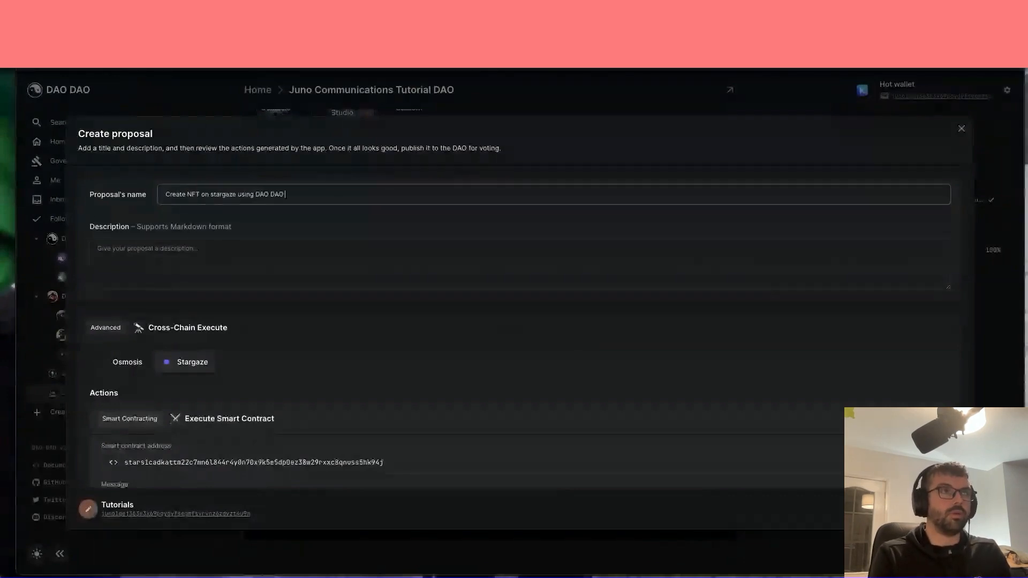
pyautogui.write('Polytone.')
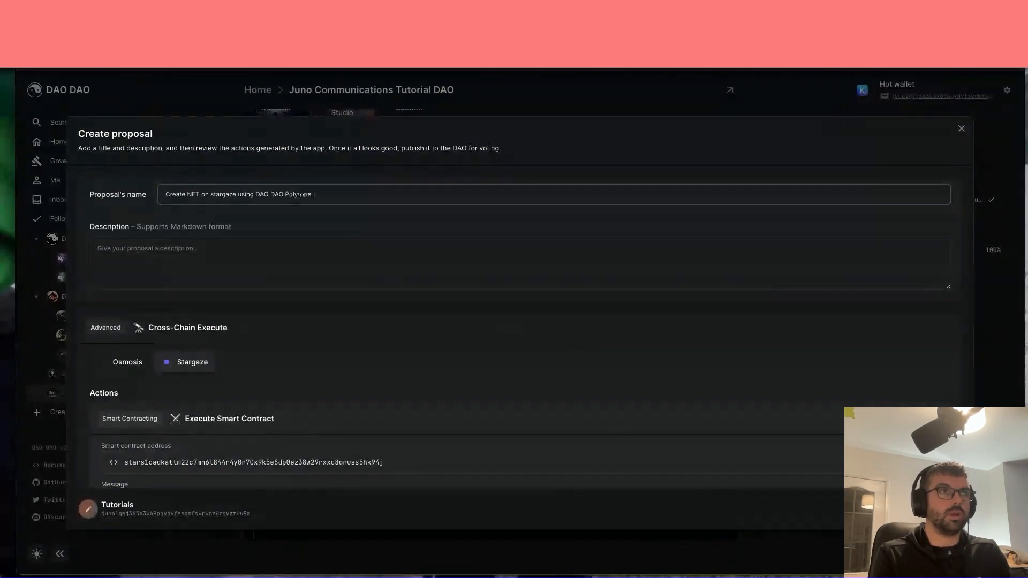
pyautogui.press('Tab')
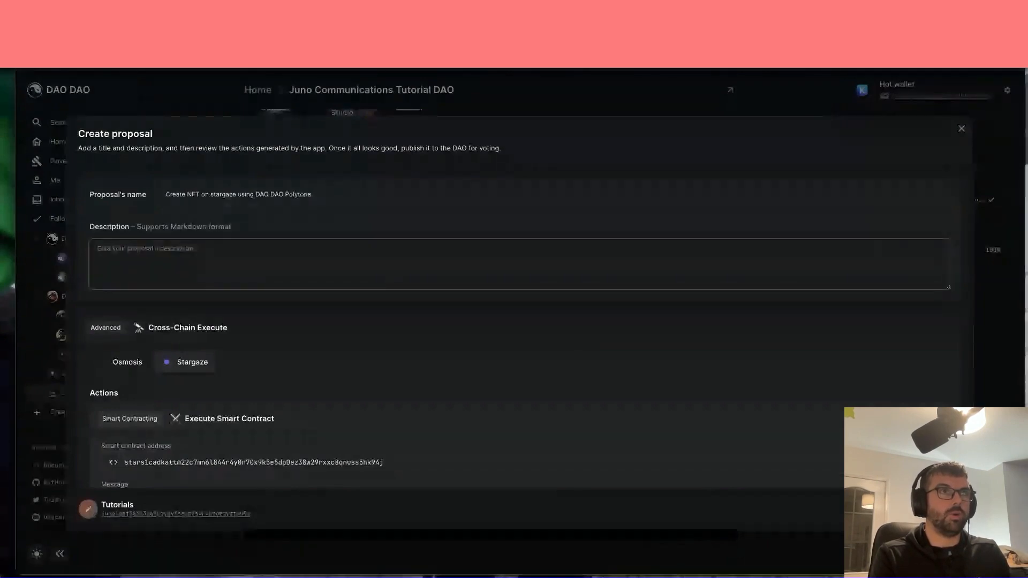
pyautogui.write('Create NFT on stargaze using DAO DAO Polytone.')
# - Review the Stargaze smart contract message and funds in the cross-chain action, and publish the proposal
pyautogui.scroll(-2, 149, 409)
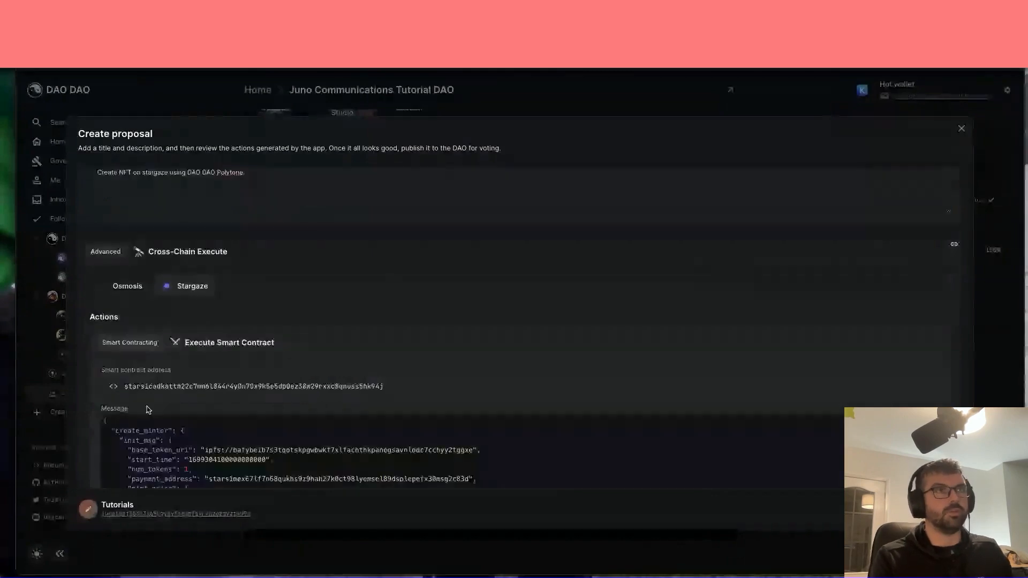
pyautogui.scroll(-4, 149, 409)
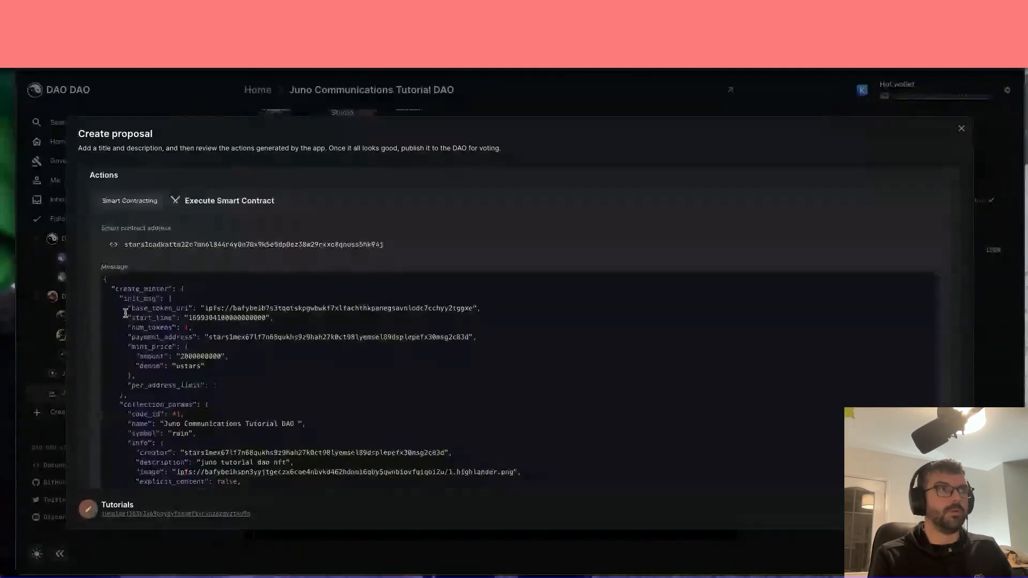
pyautogui.scroll(-2, 333, 378)
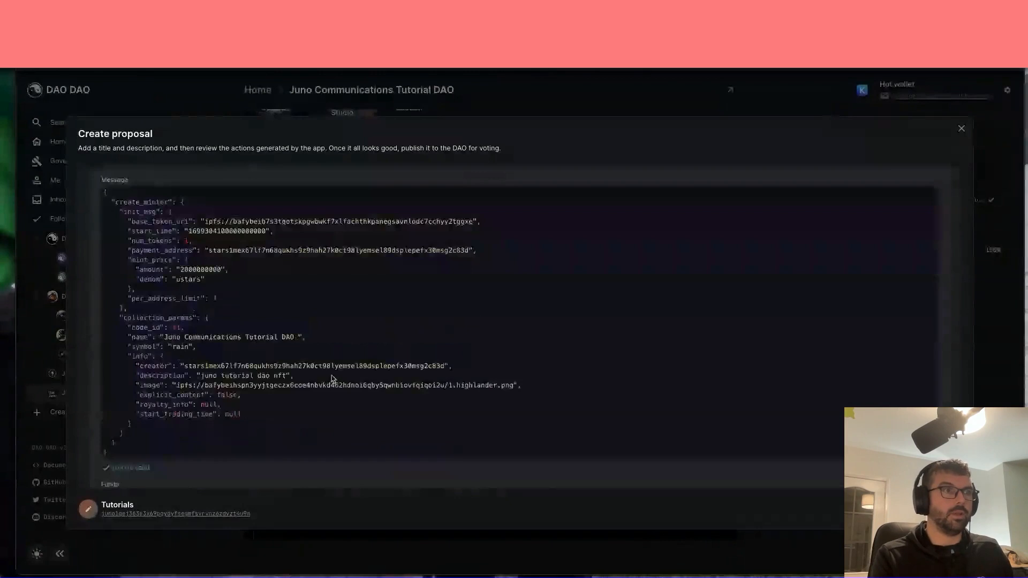
pyautogui.scroll(-3, 363, 443)
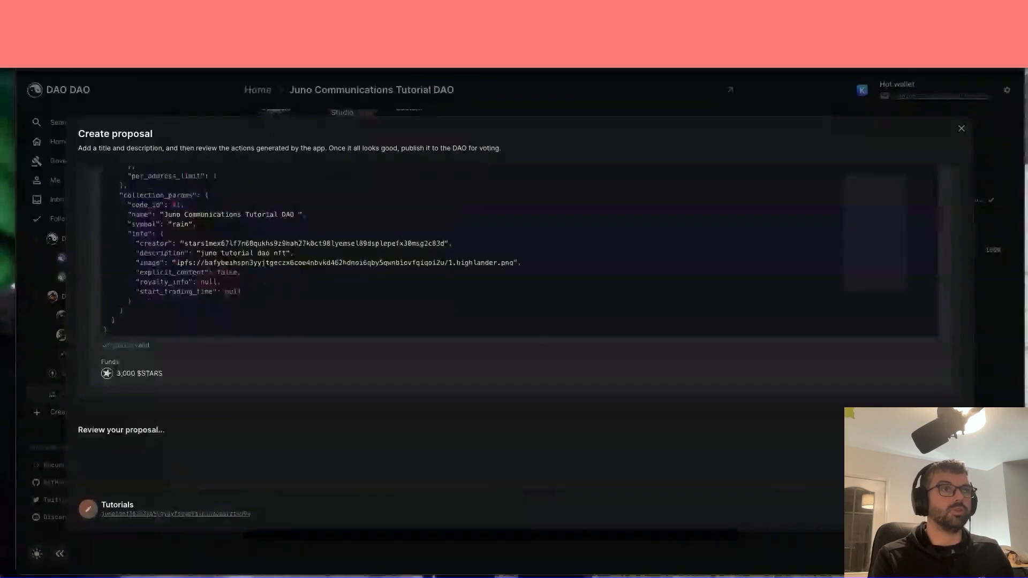
pyautogui.click(865, 388)
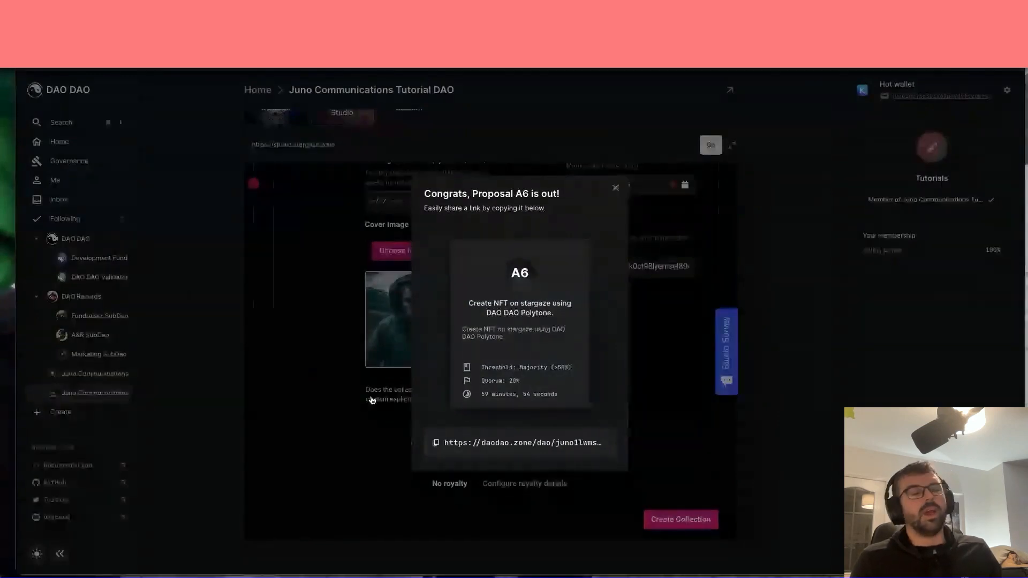
# - Dismiss the publication notice and open the new NFT creation proposal for voting
pyautogui.click(616, 189)
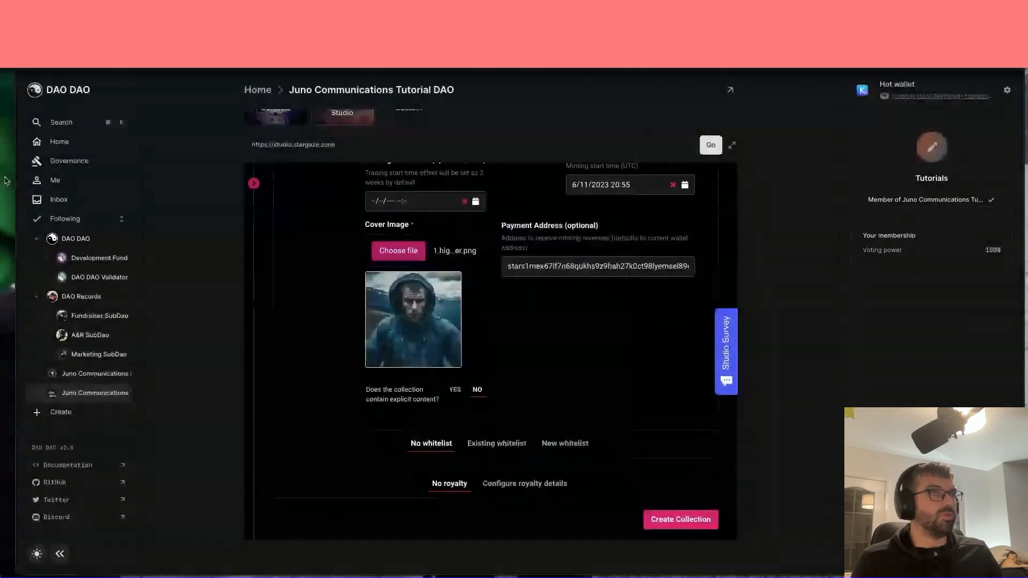
pyautogui.scroll(10, 590, 200)
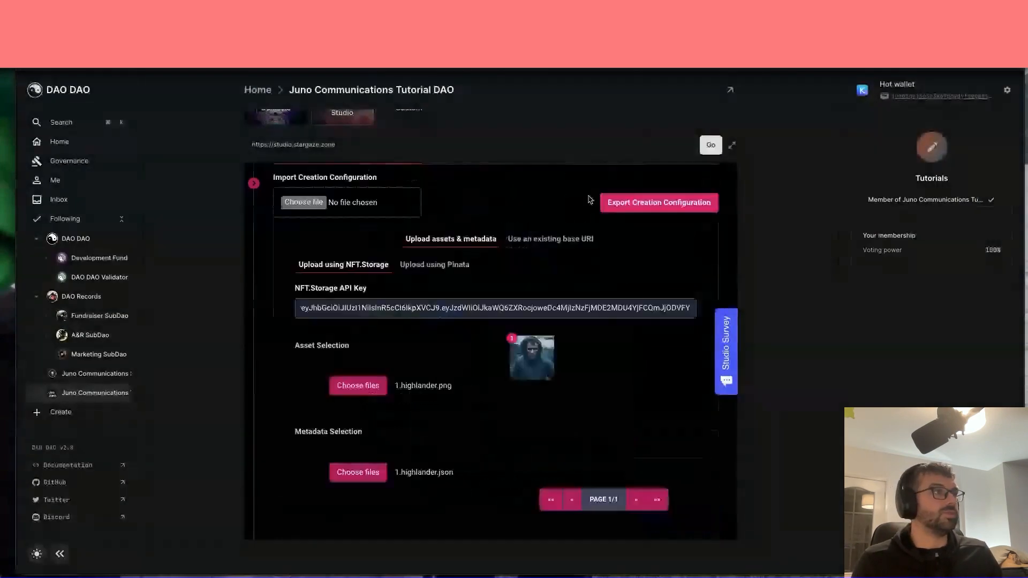
pyautogui.scroll(2, 589, 200)
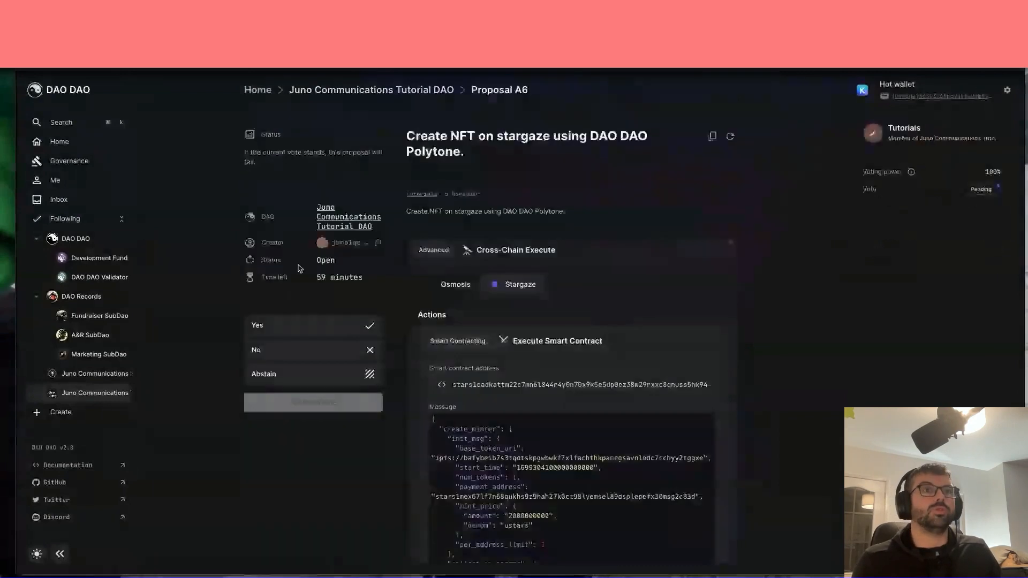
# - Vote Yes on the NFT creation proposal, execute the passed proposal, and approve the wallet transaction
pyautogui.click(300, 325)
pyautogui.click(301, 405)
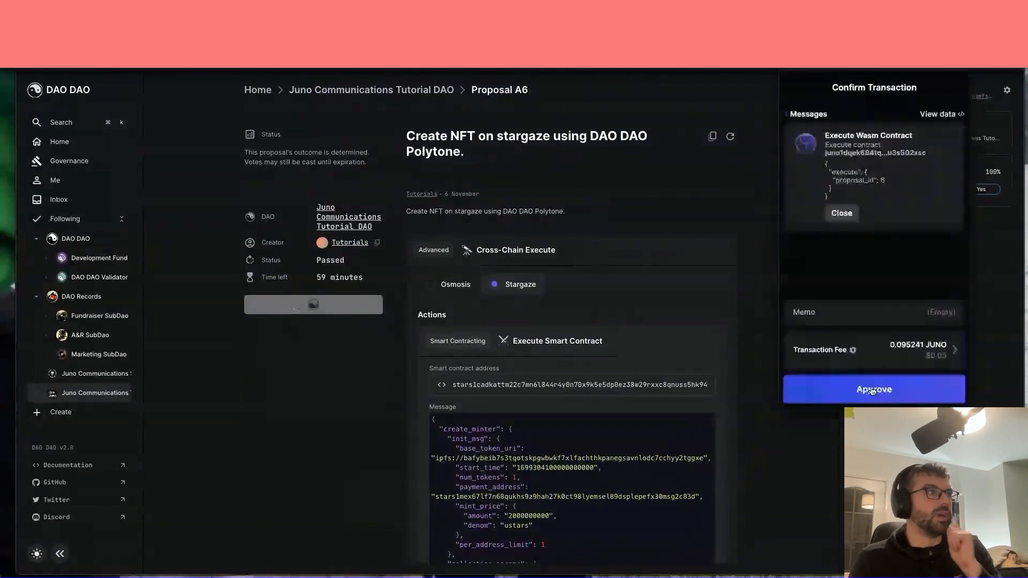
pyautogui.click(873, 390)
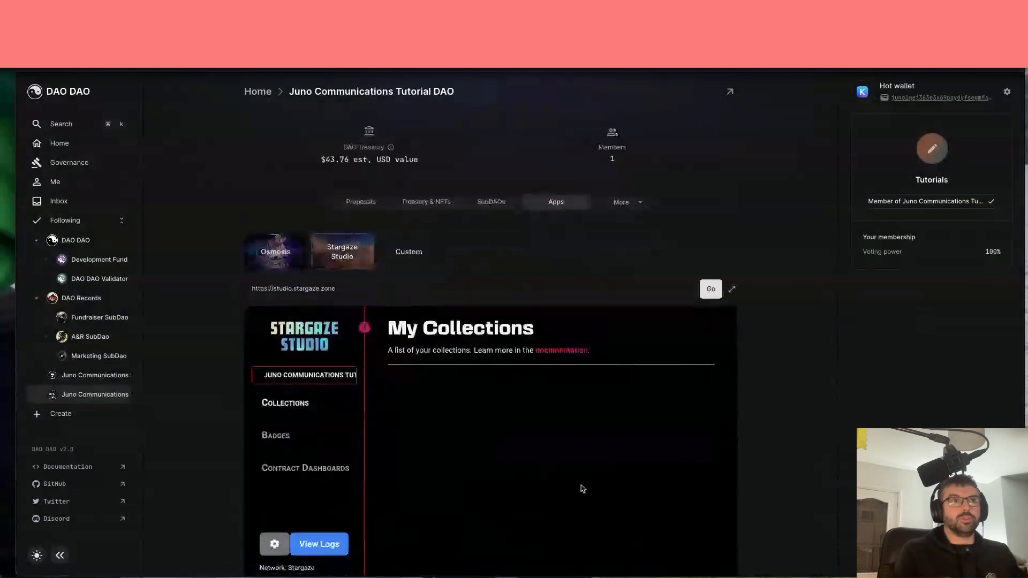
# - Check the DAO's standard collections in Stargaze Studio's My Collections, and go to the DAO DAO home page from the proposal
pyautogui.scroll(-1, 582, 489)
pyautogui.scroll(-3, 583, 489)
pyautogui.moveTo(353, 343)
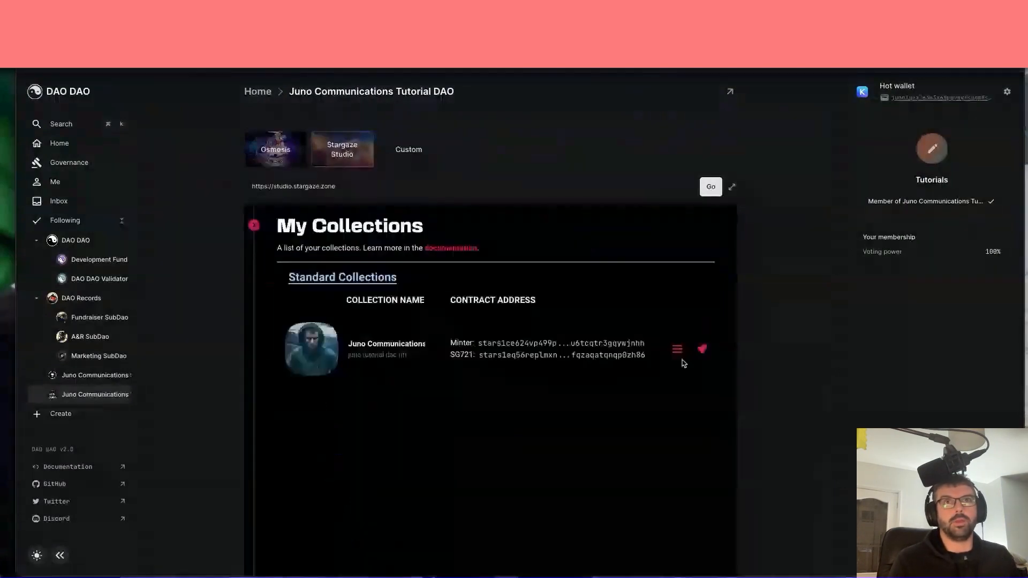
pyautogui.press('super+t')
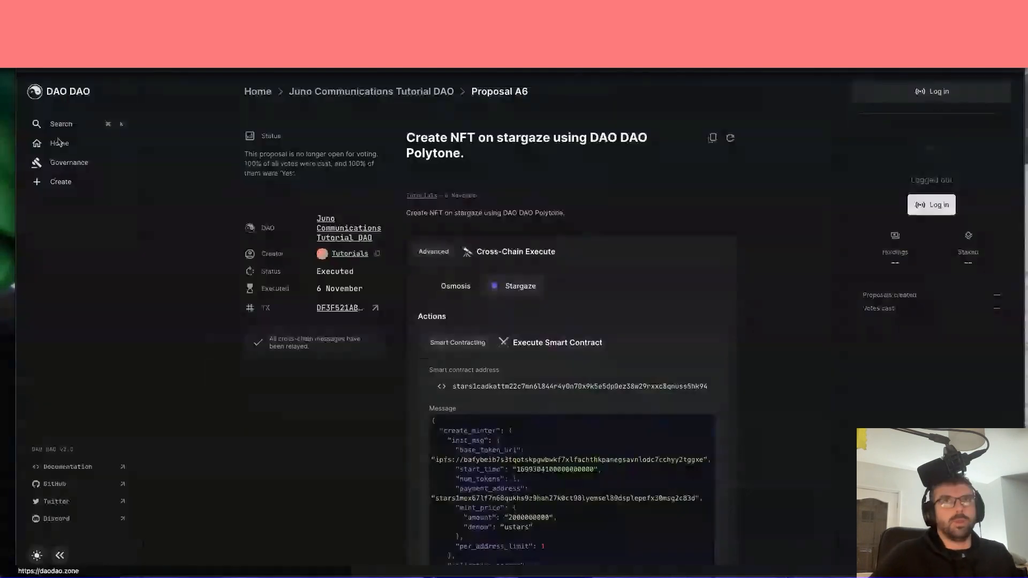
pyautogui.click(59, 143)
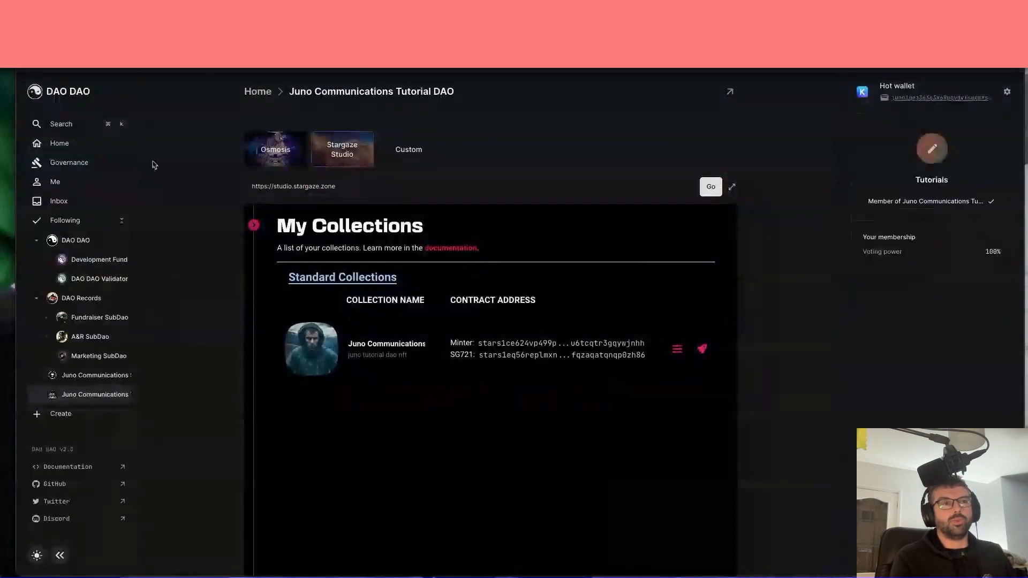
# - Open the Juno Communications Tutorial DAO's treasury and NFTs and review its Juno, Osmosis and Stargaze holdings
pyautogui.click(96, 400)
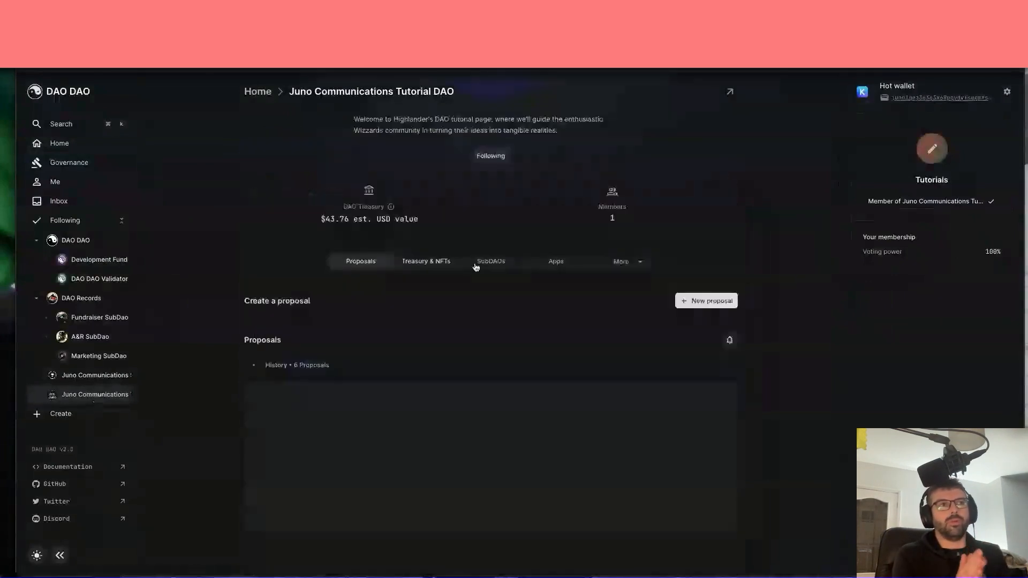
pyautogui.click(426, 261)
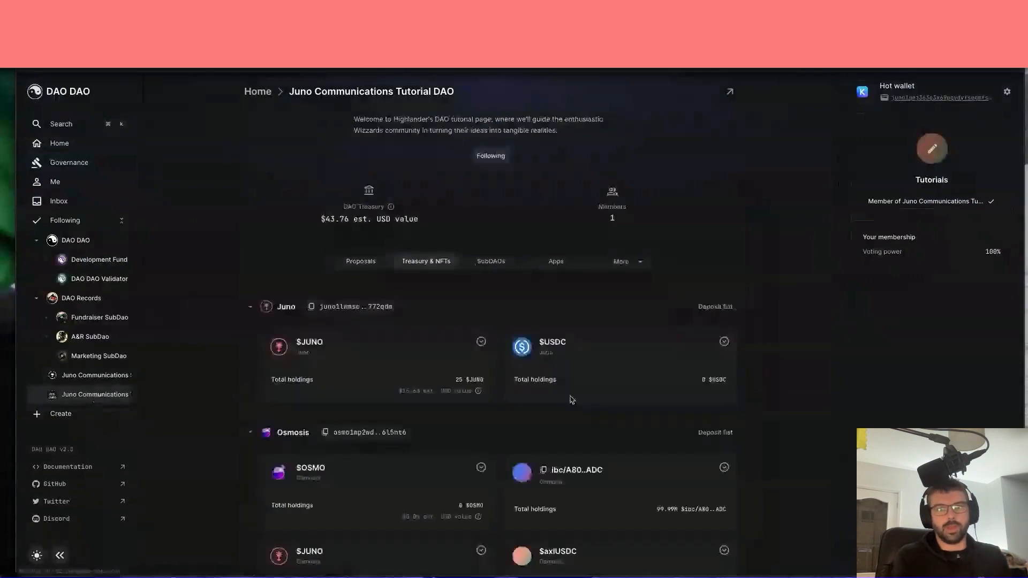
pyautogui.scroll(-1, 565, 402)
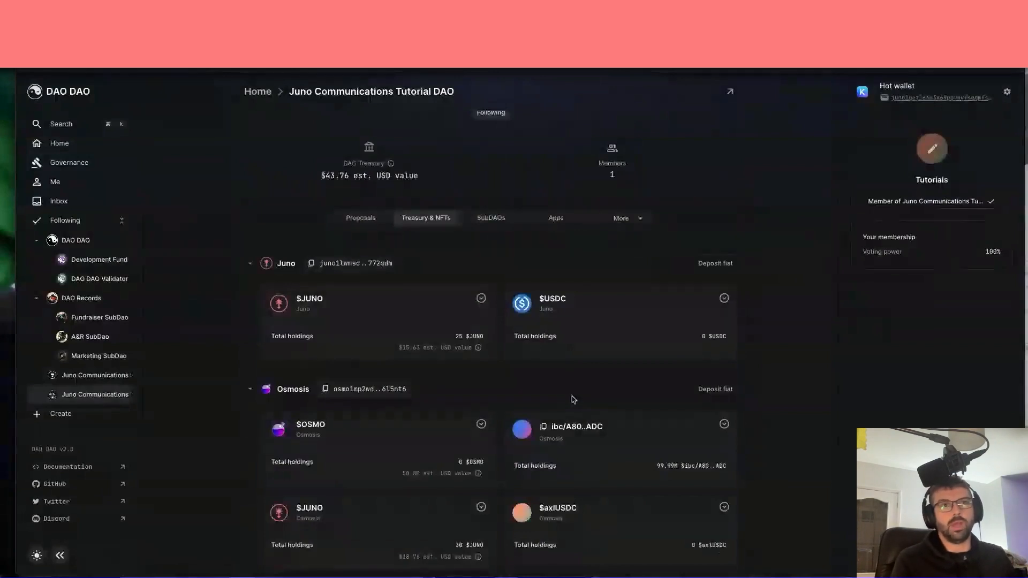
pyautogui.scroll(-3, 504, 479)
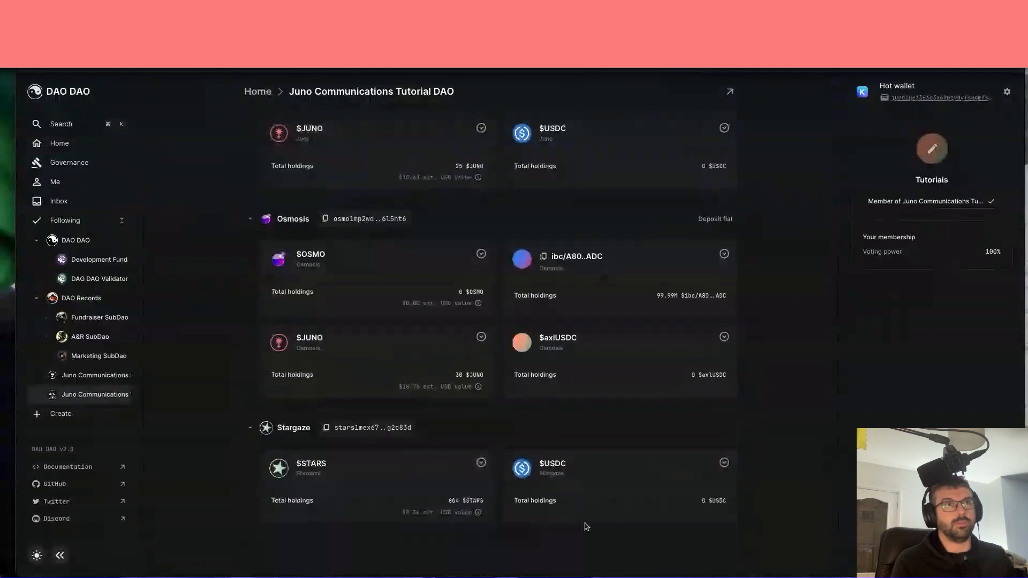
pyautogui.scroll(3, 474, 229)
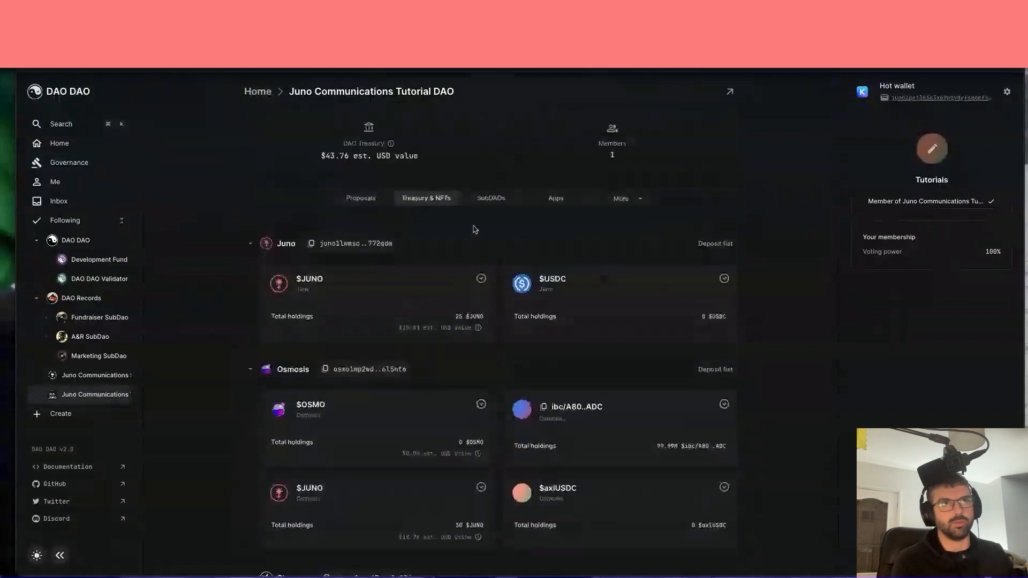
# - Open Stargaze Studio from the DAO's apps and view its start page
pyautogui.click(556, 198)
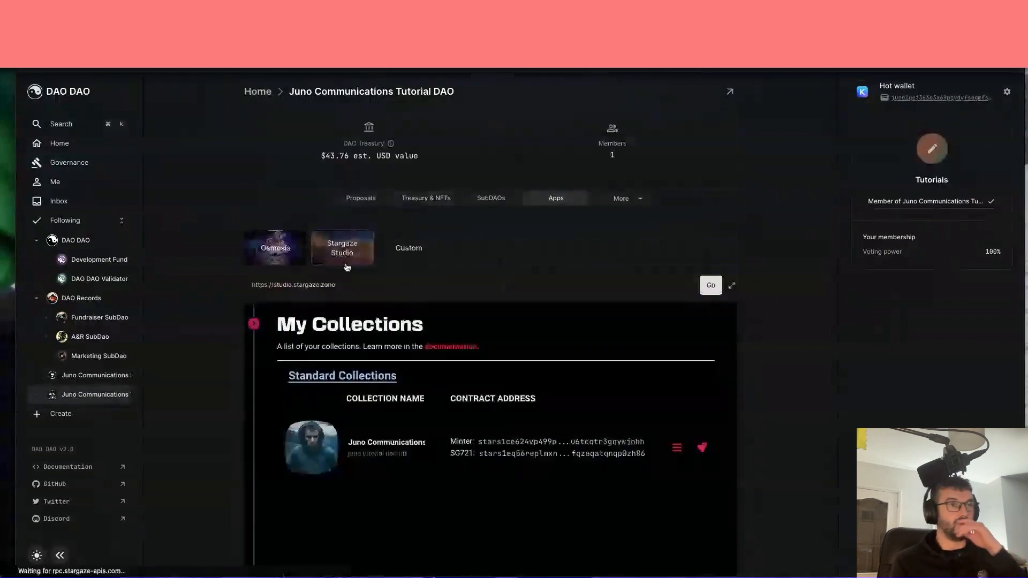
pyautogui.scroll(-3, 539, 567)
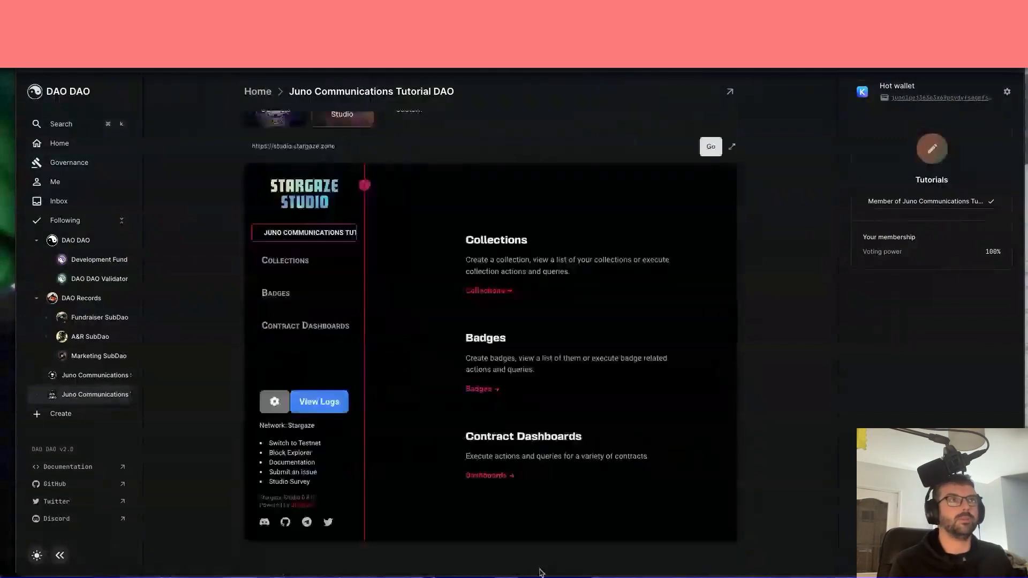